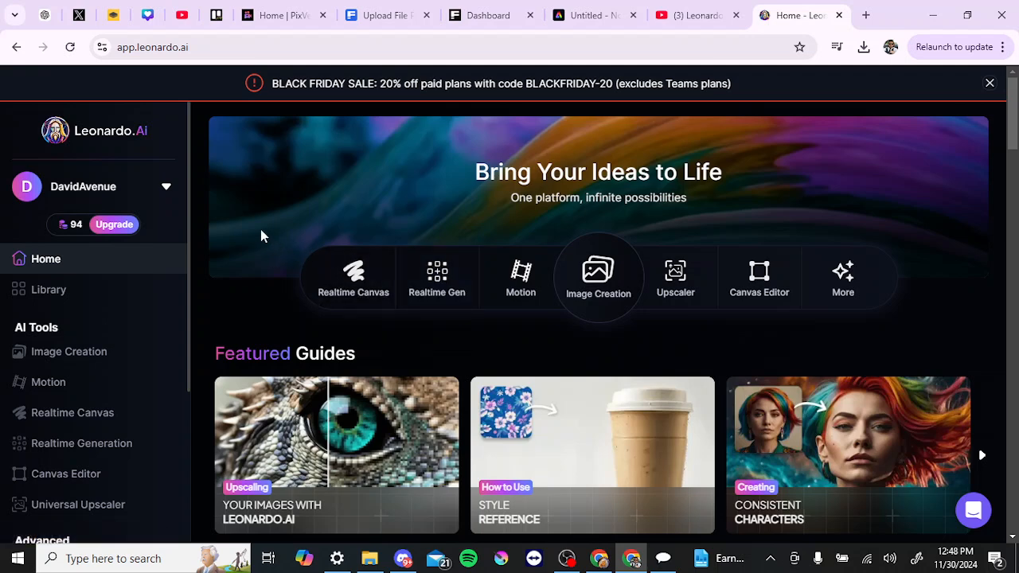
Step: Open the Canvas Editor and clear the existing prompt text
scroll(263, 235, down, 1)
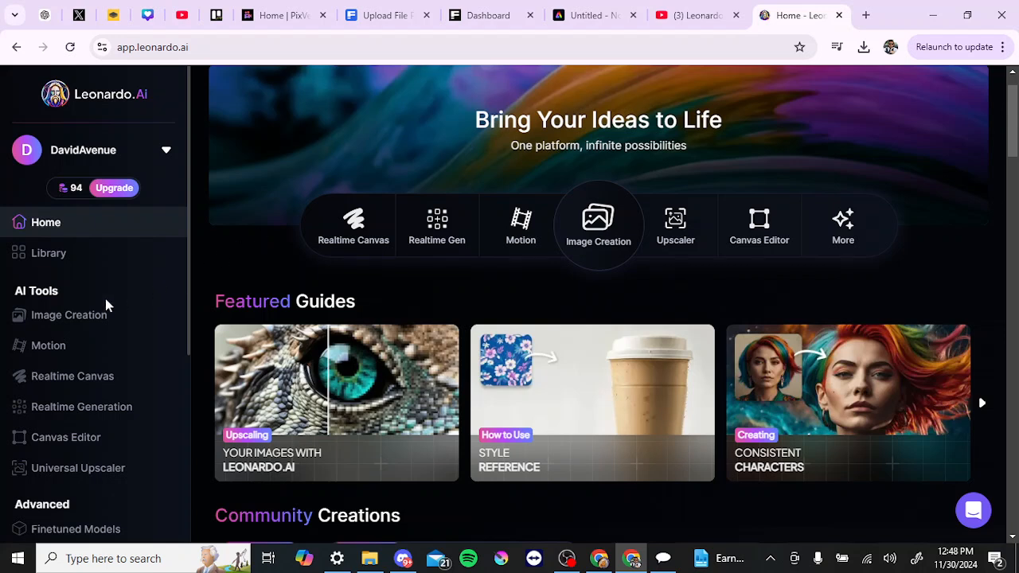
scroll(106, 305, down, 2)
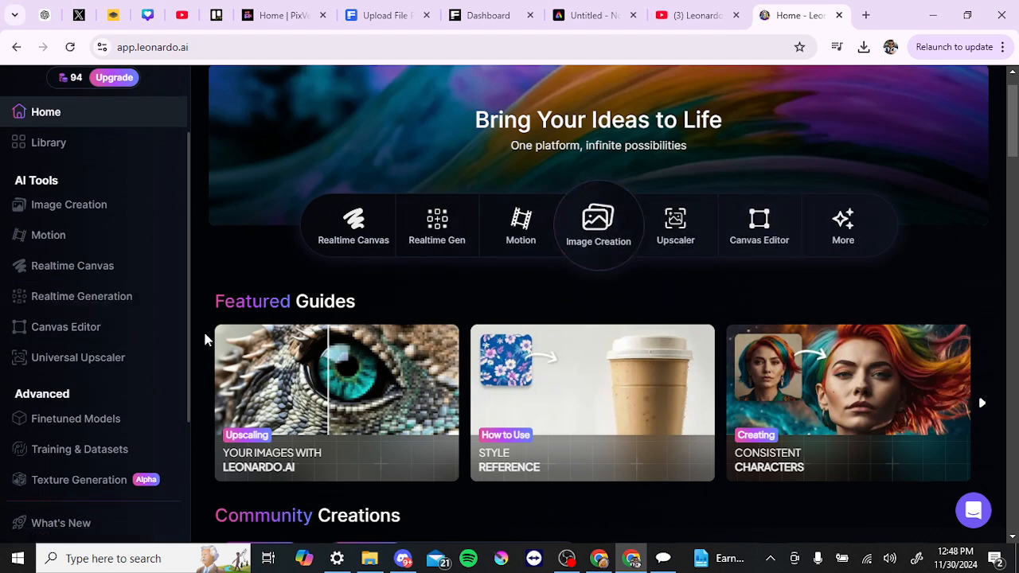
click(118, 330)
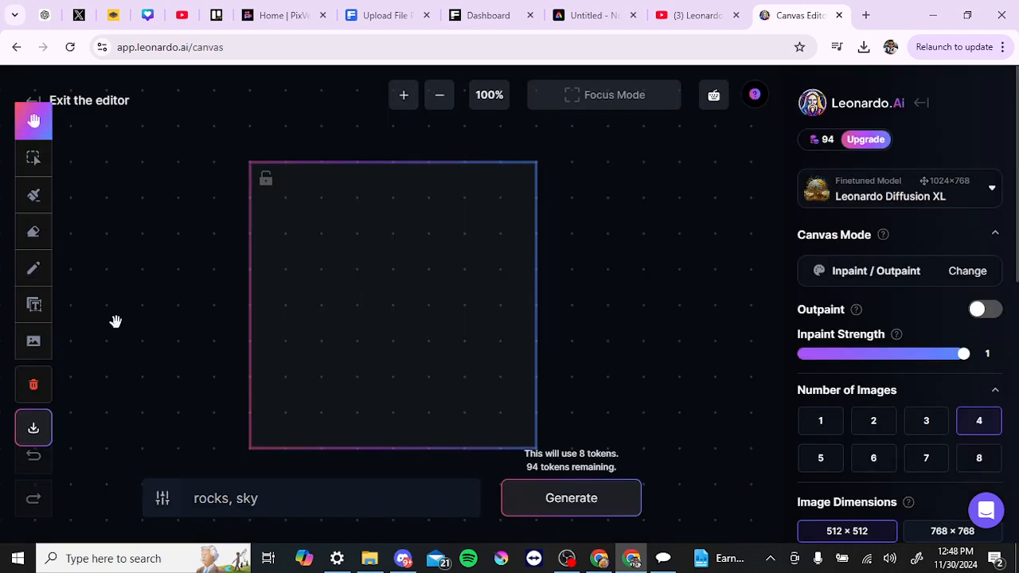
triple_click(346, 497)
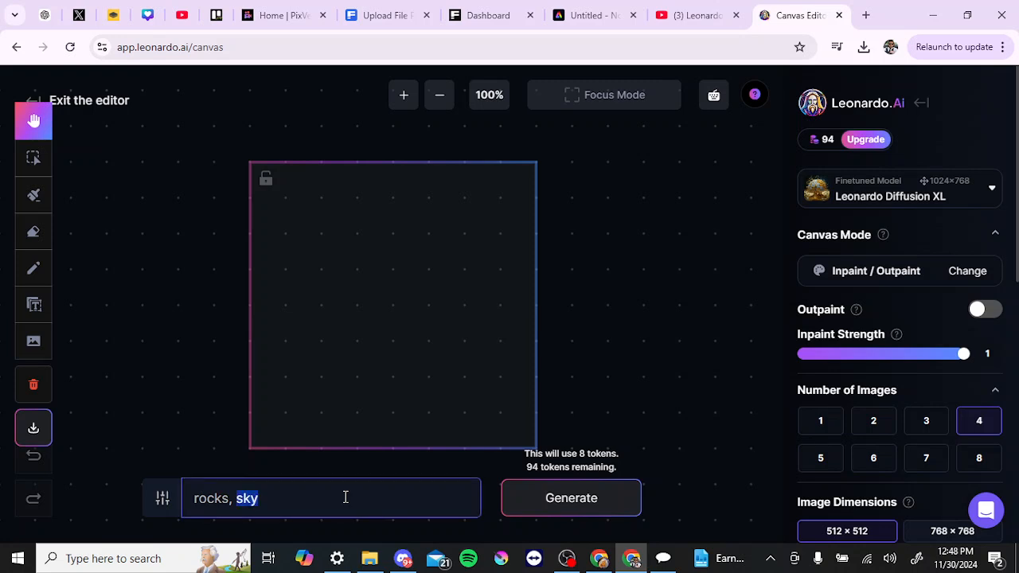
key(BackSpace)
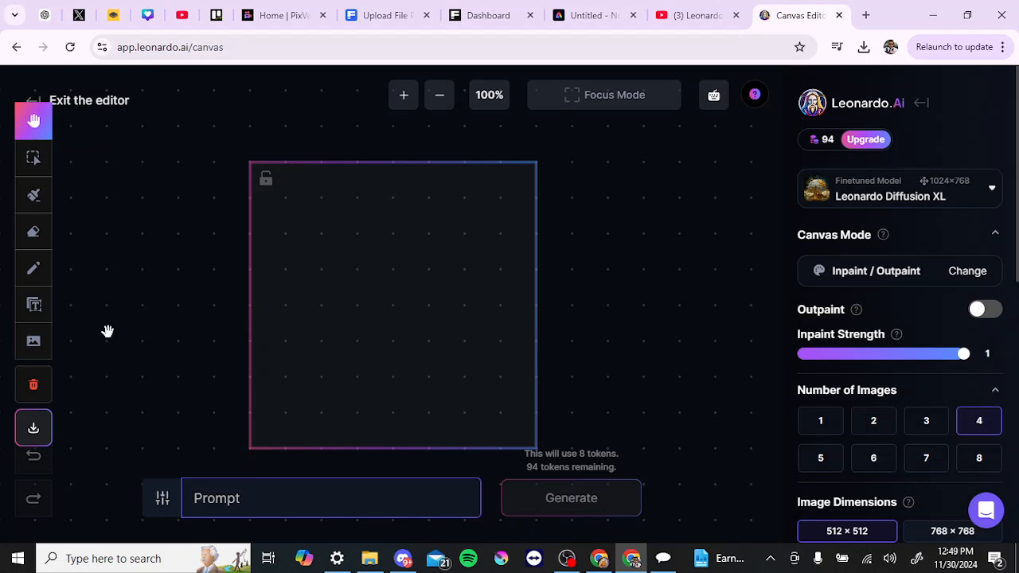
Step: Add the uploaded image of the green-cloaked warrior with the glowing sword to the canvas
click(34, 344)
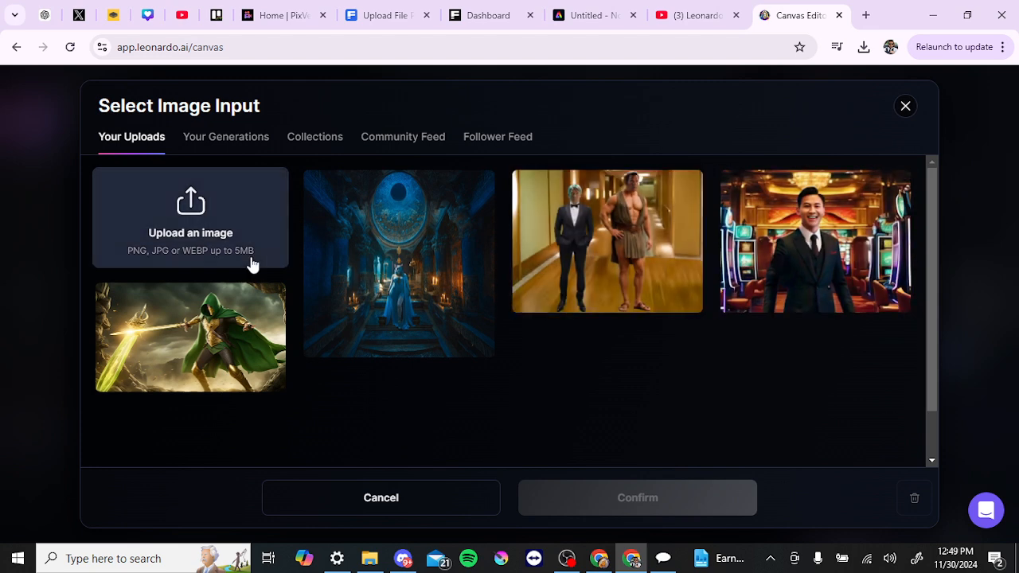
click(240, 140)
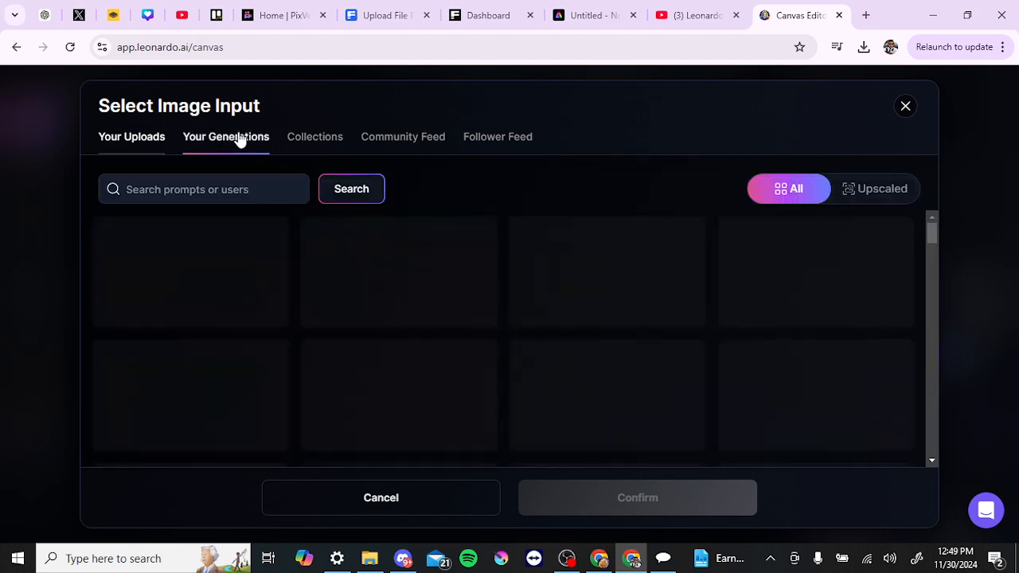
click(332, 141)
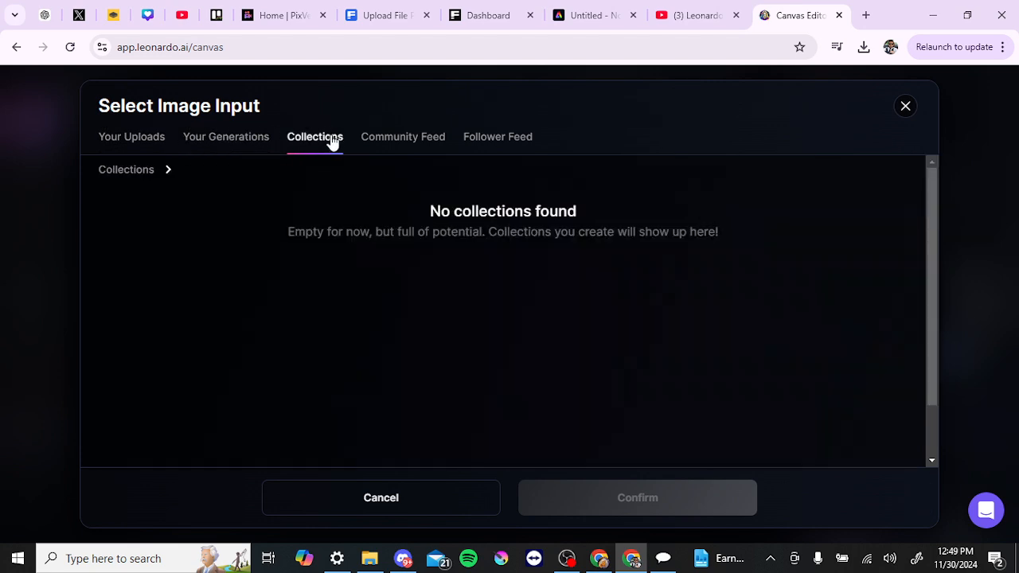
click(402, 141)
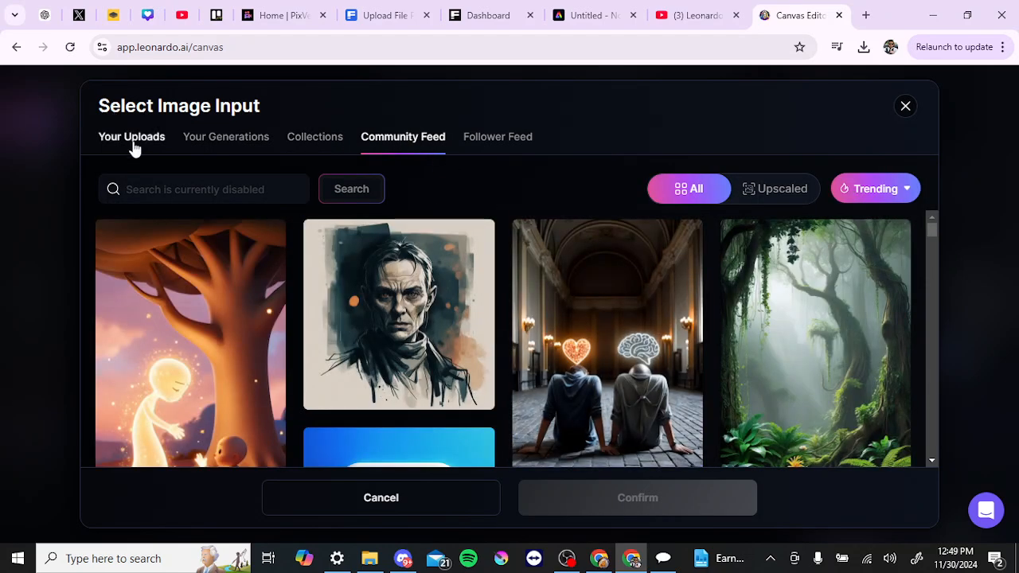
click(132, 146)
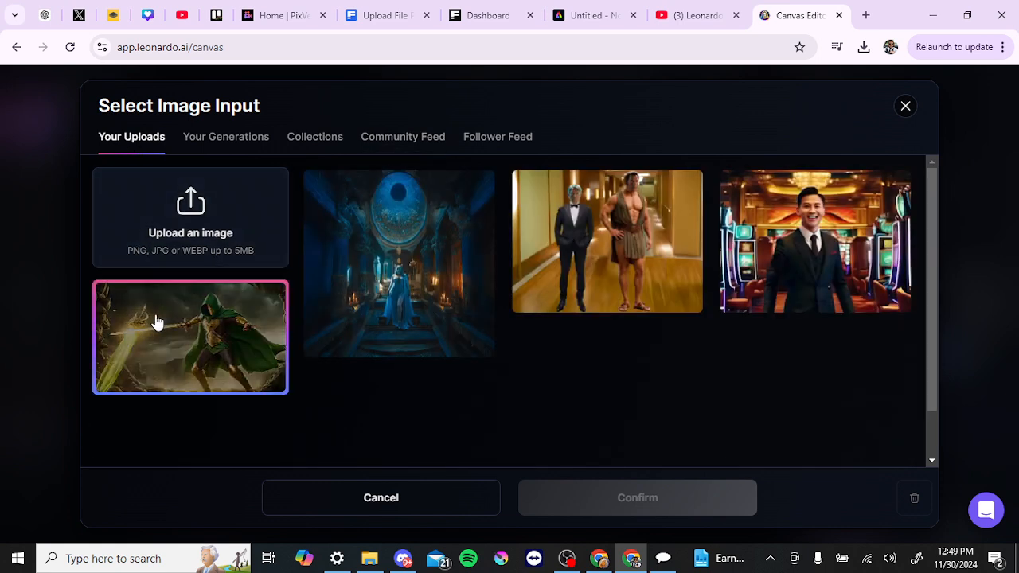
click(156, 322)
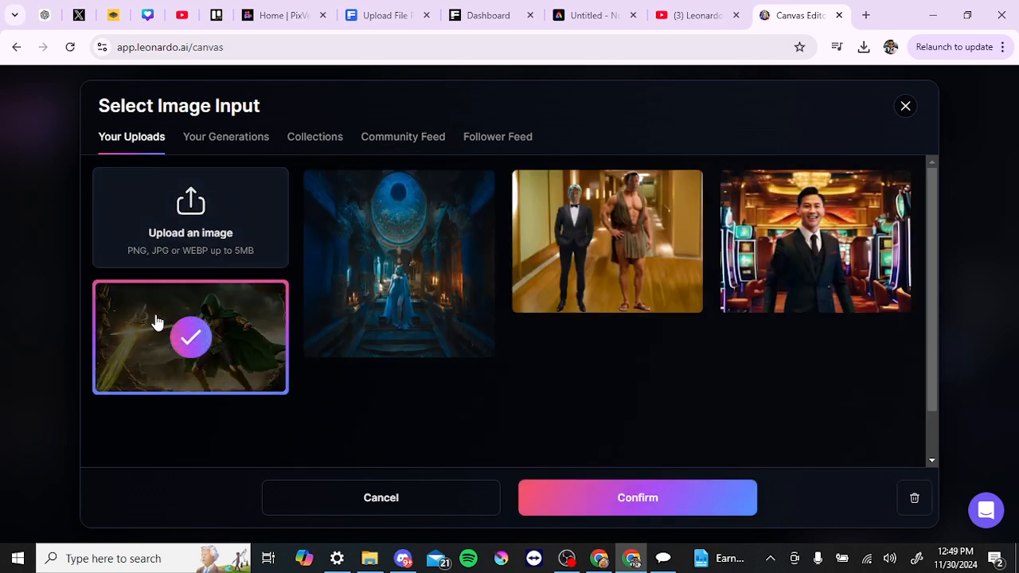
click(592, 495)
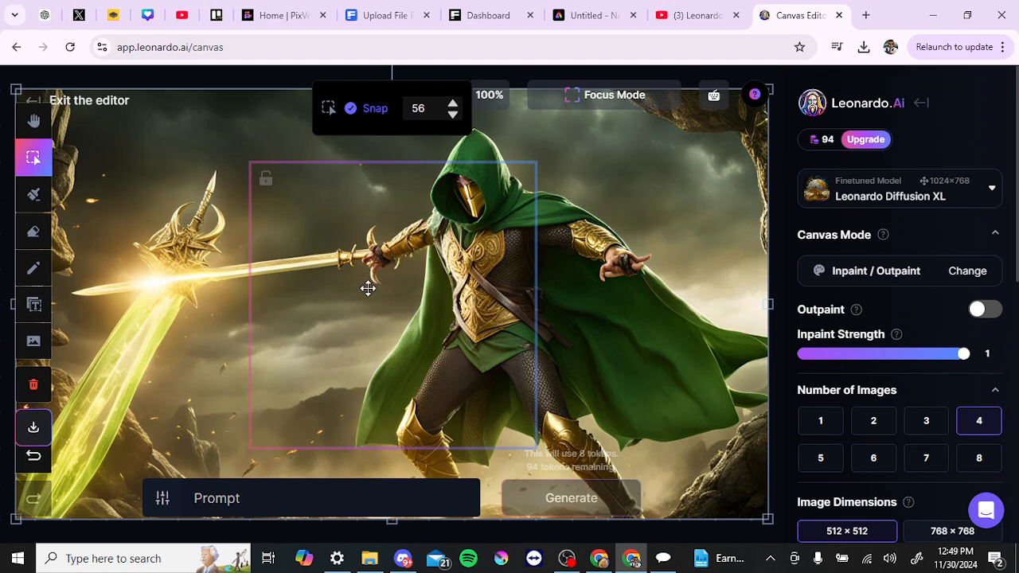
Step: Move the image and position the generation frame over the glowing sword on the left
drag(300, 253, 404, 237)
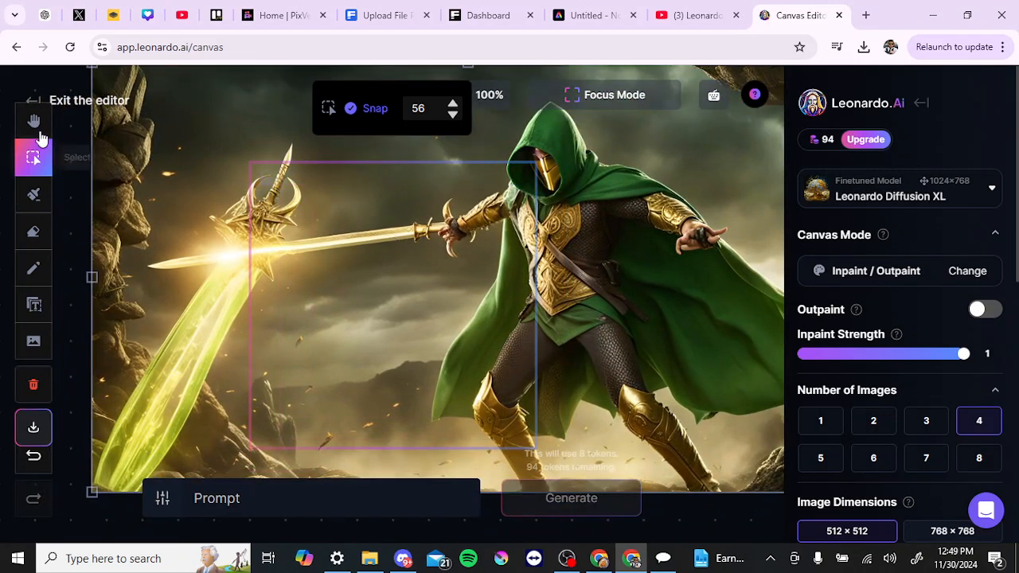
click(34, 122)
drag(257, 200, 215, 191)
click(34, 156)
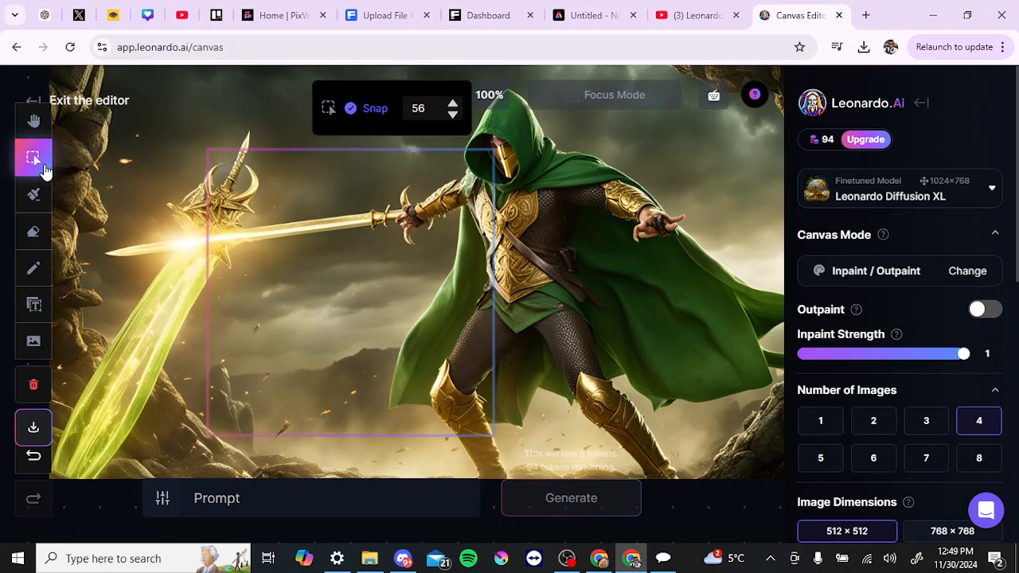
drag(332, 270, 207, 249)
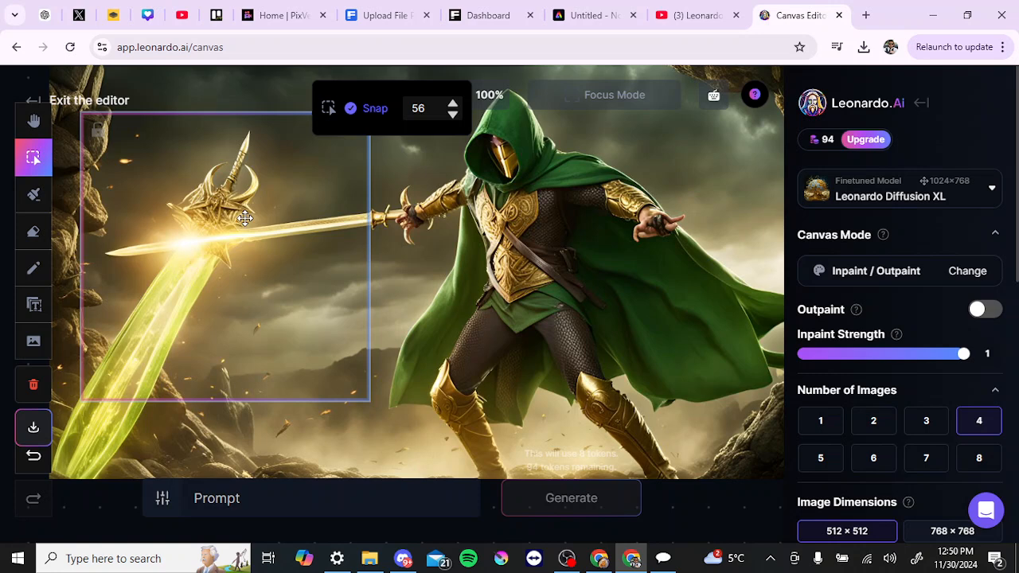
drag(244, 217, 219, 222)
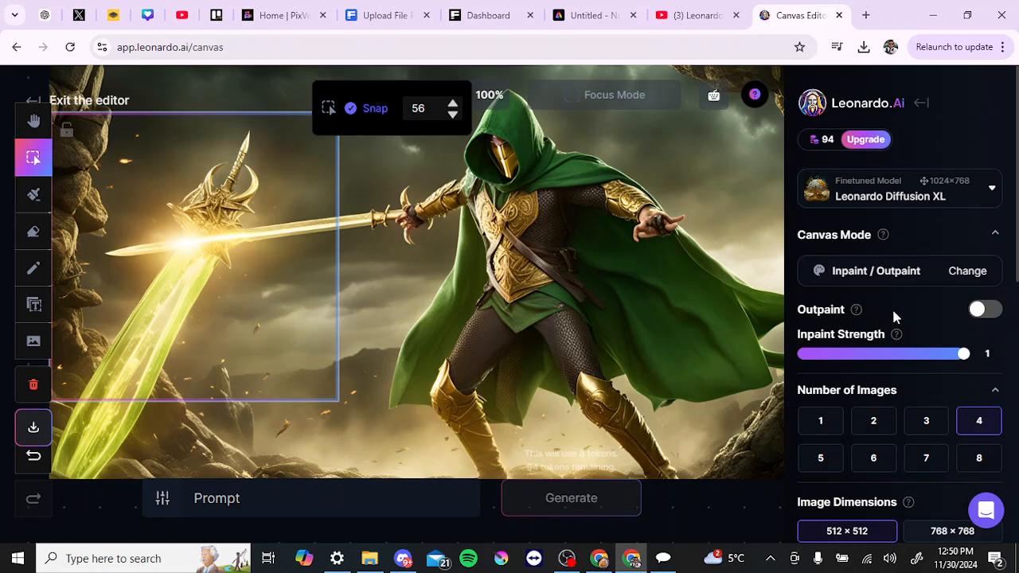
Step: Open the model list and toggle Outpaint on and back off
click(911, 195)
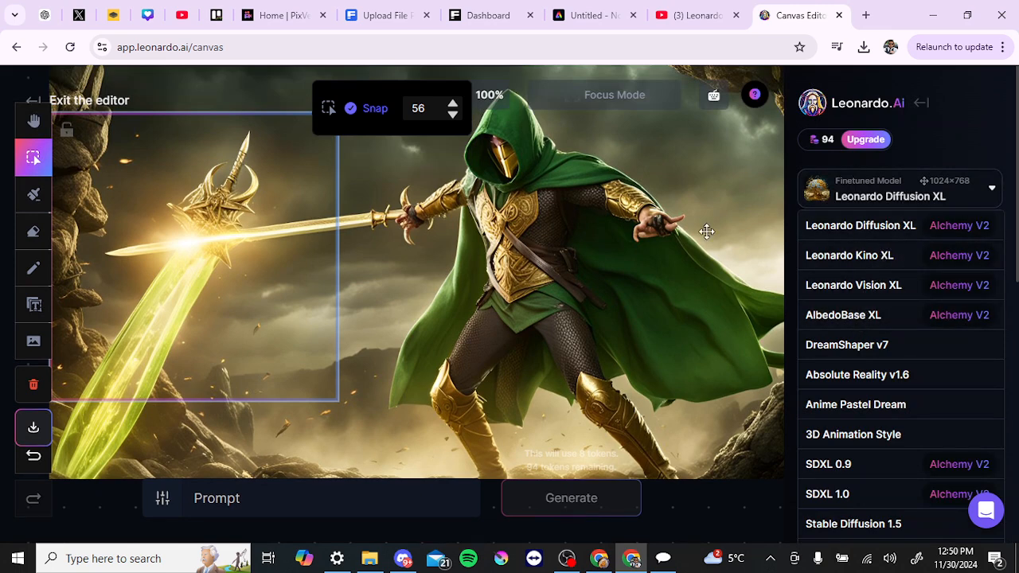
click(739, 207)
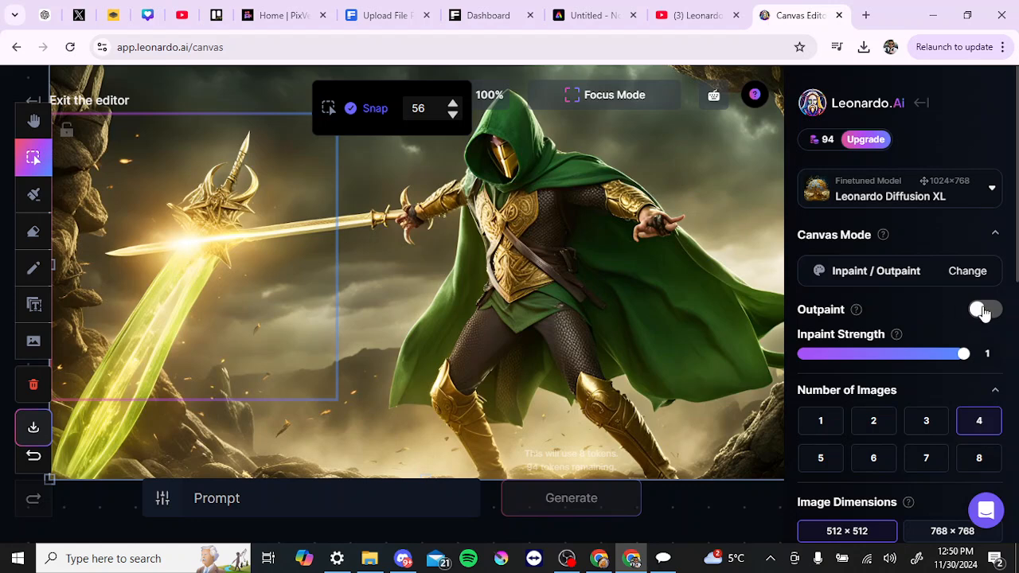
click(984, 310)
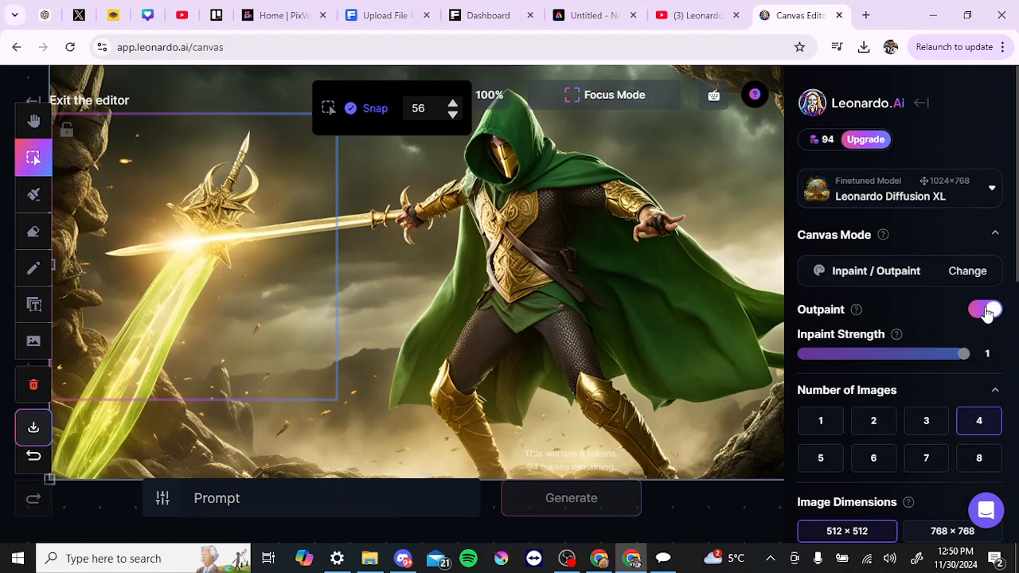
click(987, 313)
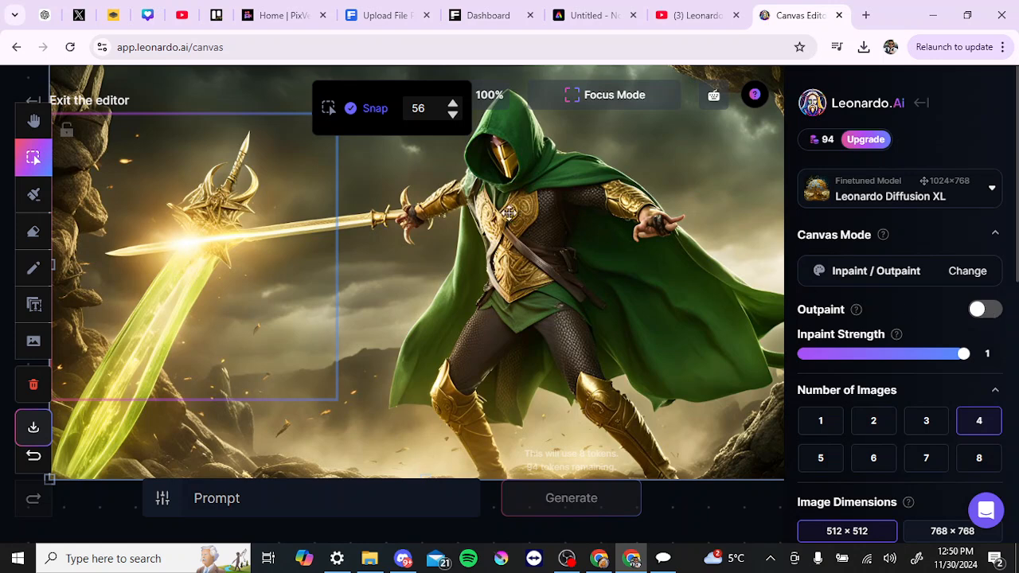
Step: Zoom the canvas to 50% and set Inpaint Strength to 0.9
click(495, 105)
click(490, 223)
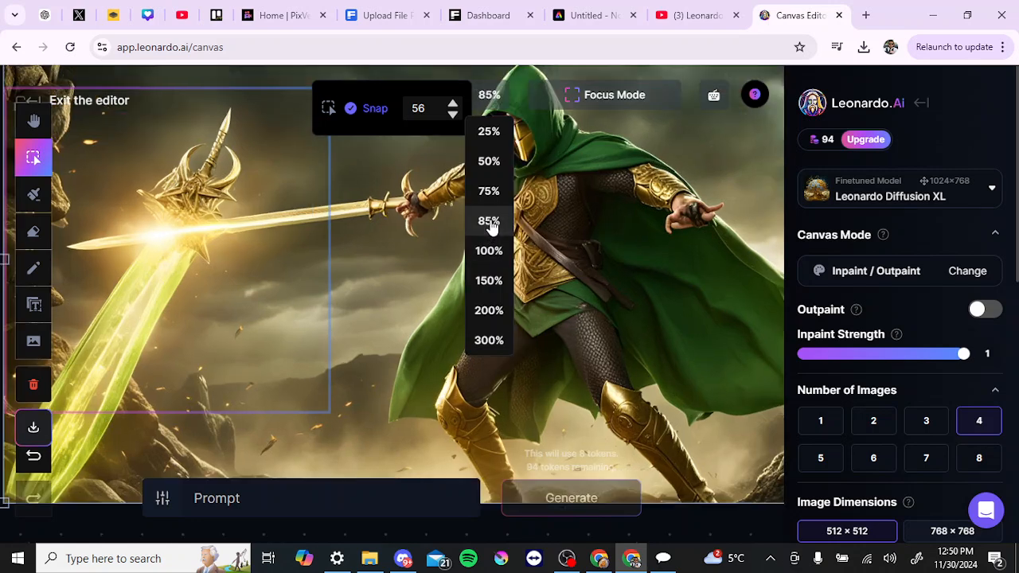
click(491, 284)
click(493, 164)
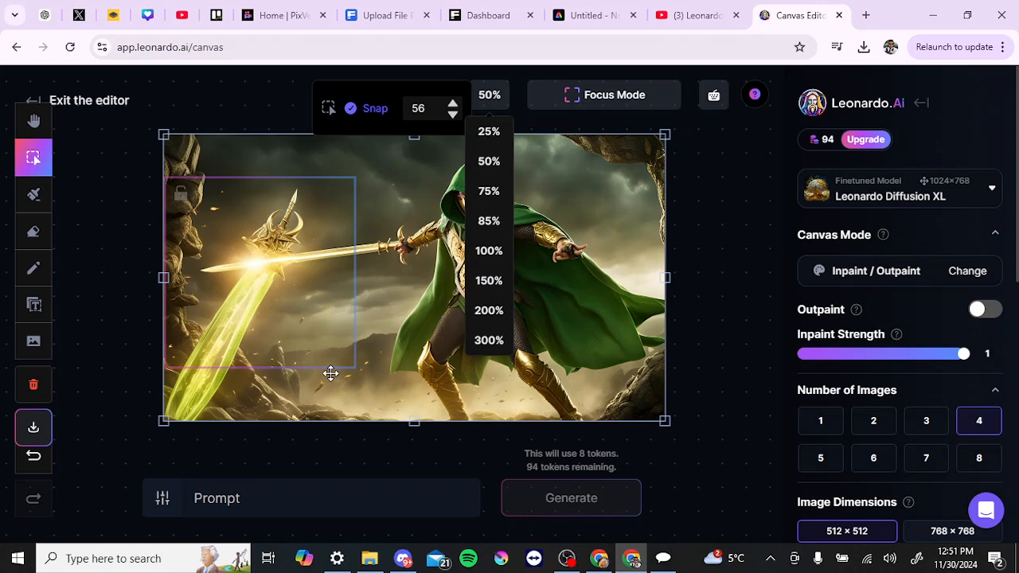
click(242, 244)
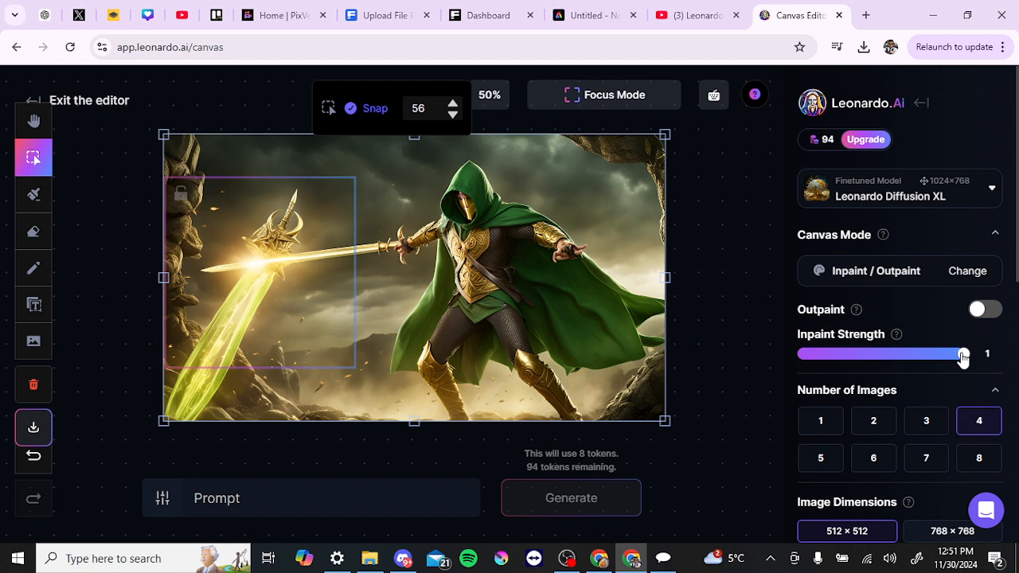
drag(963, 358, 943, 357)
Step: Set the image dimensions to 512 px wide and about 656 px high
scroll(900, 352, down, 3)
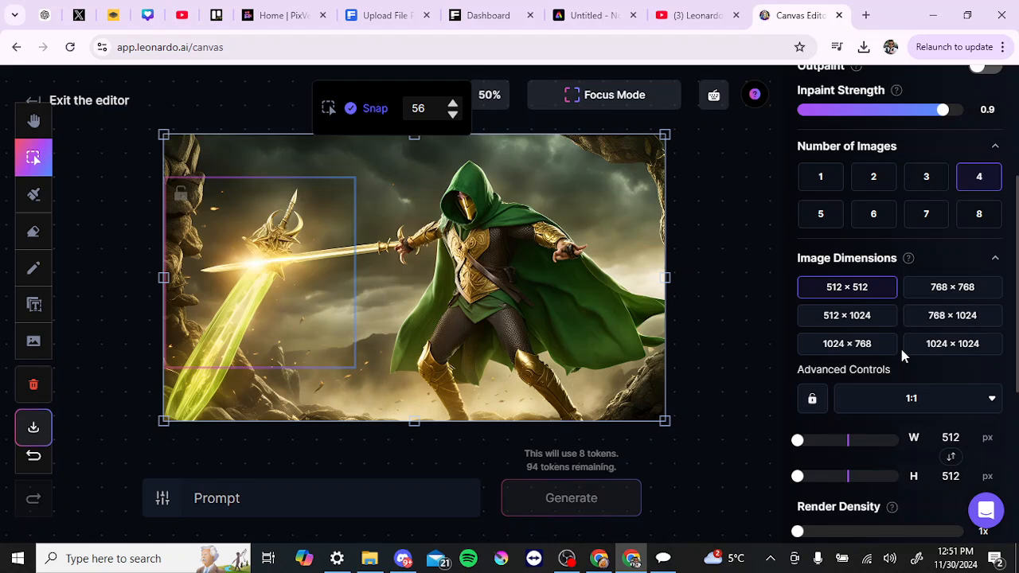
click(939, 292)
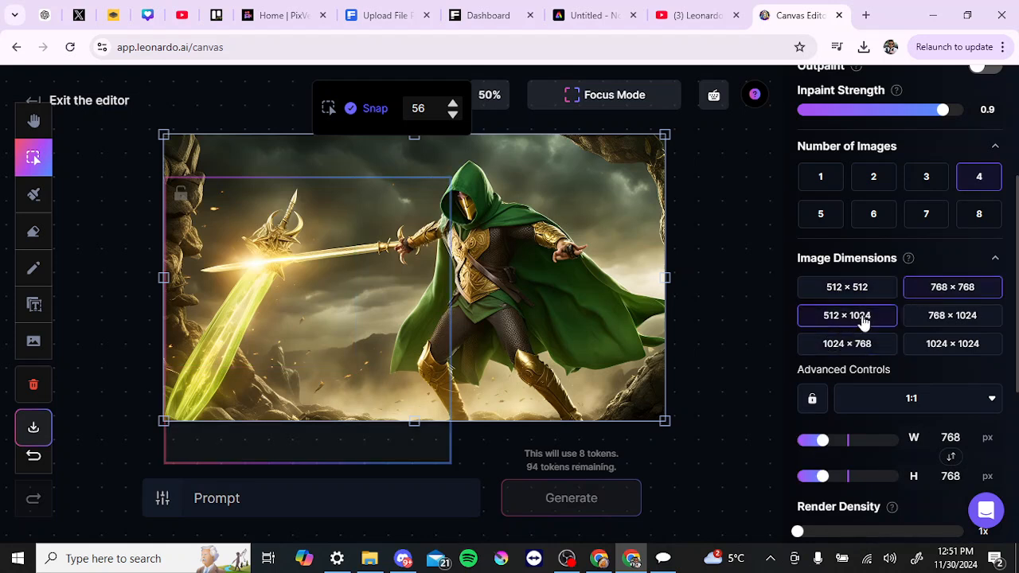
click(863, 320)
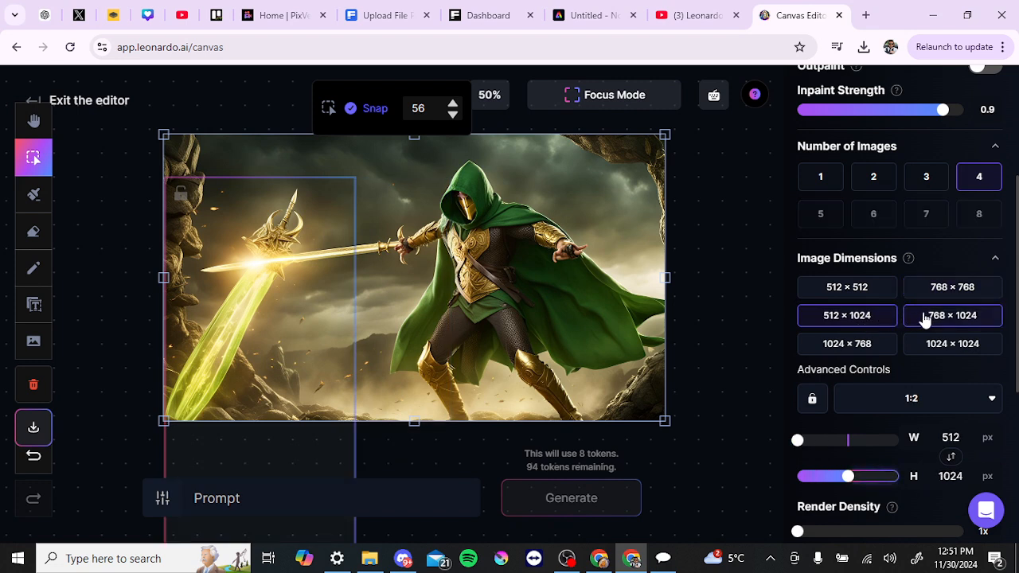
click(925, 318)
click(860, 347)
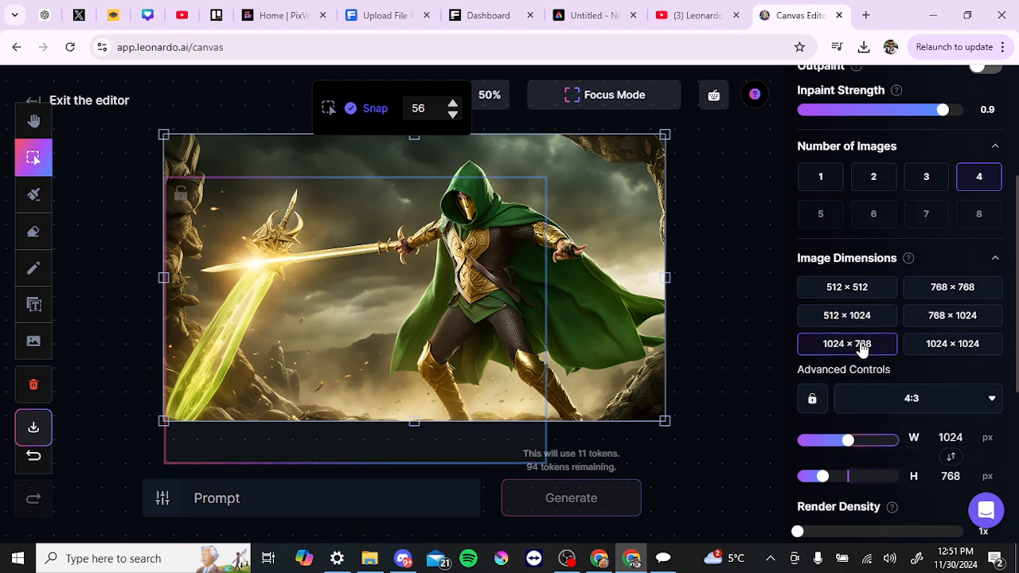
click(923, 347)
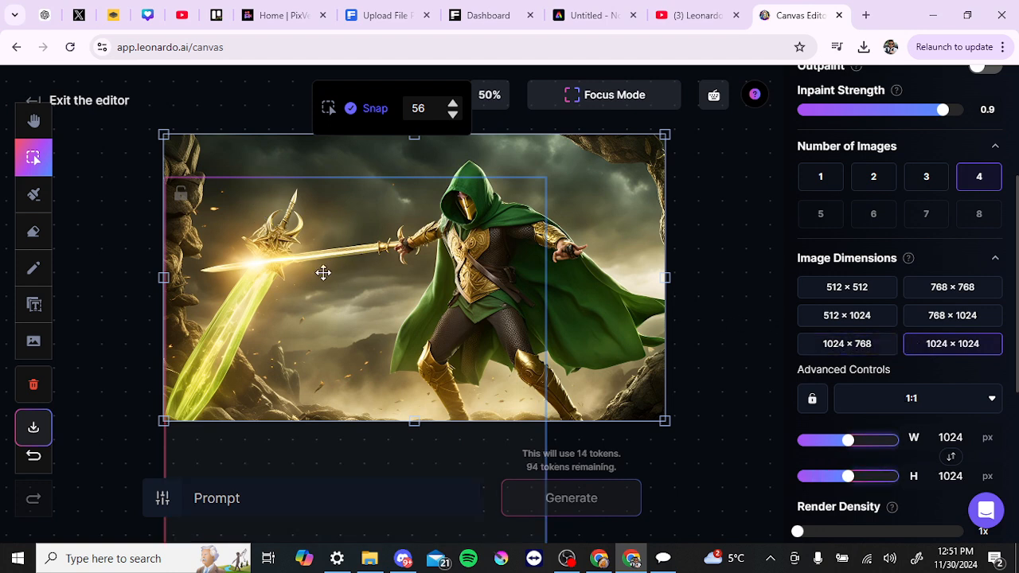
click(865, 294)
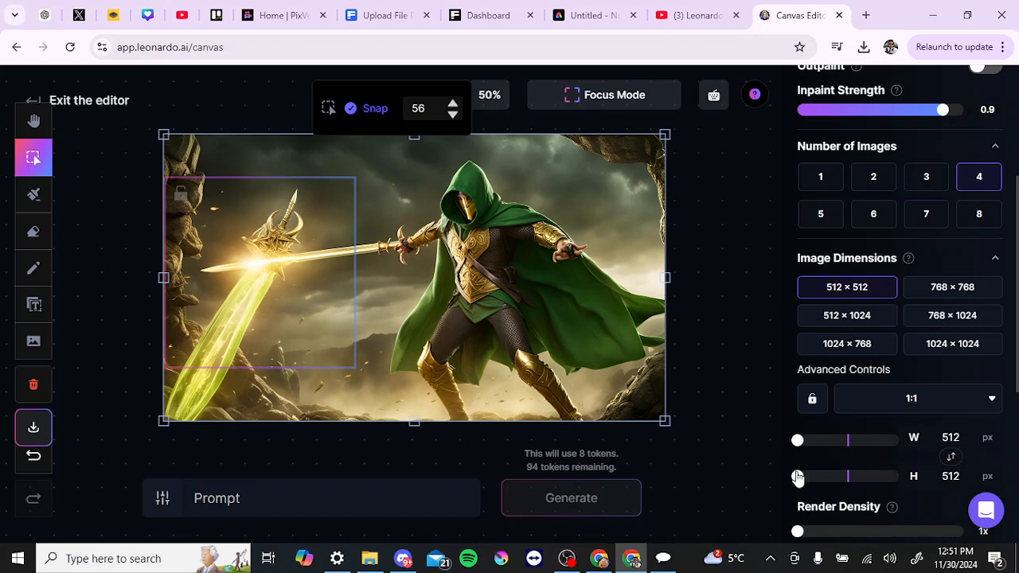
drag(797, 476, 811, 480)
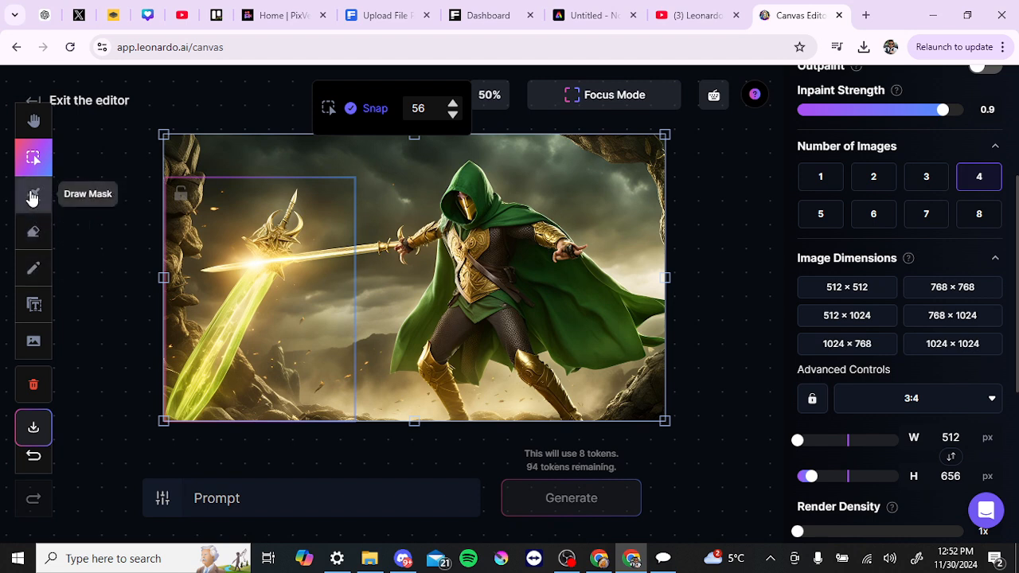
Step: Try erasing the glowing blade with the Erase tool, then undo the erase
click(31, 237)
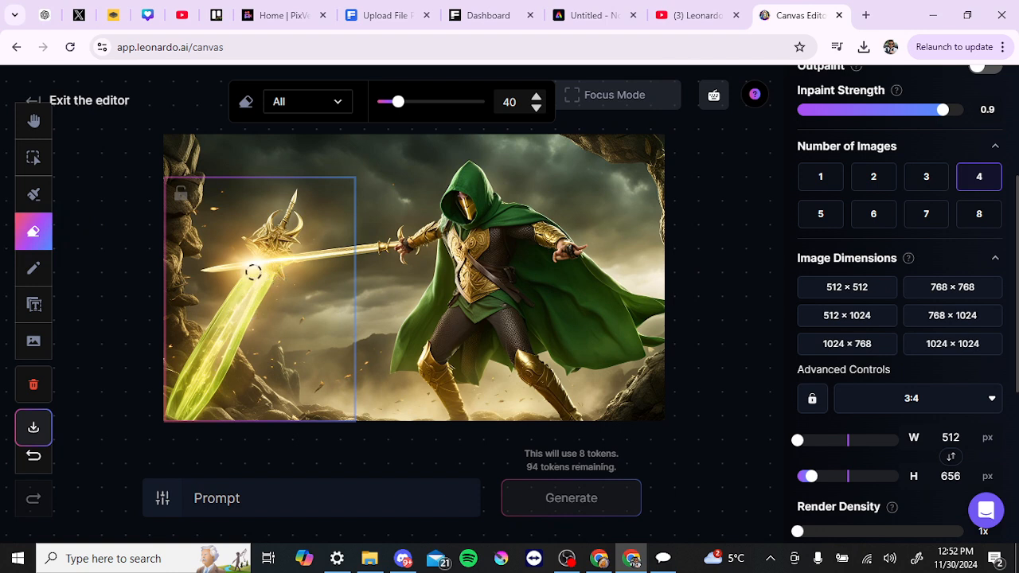
mouse_move(247, 277)
mouse_down()
mouse_move(273, 288)
mouse_move(243, 354)
mouse_move(201, 413)
mouse_move(168, 417)
mouse_move(241, 283)
mouse_move(256, 286)
mouse_move(230, 350)
mouse_move(191, 405)
mouse_move(182, 400)
mouse_move(246, 290)
mouse_up()
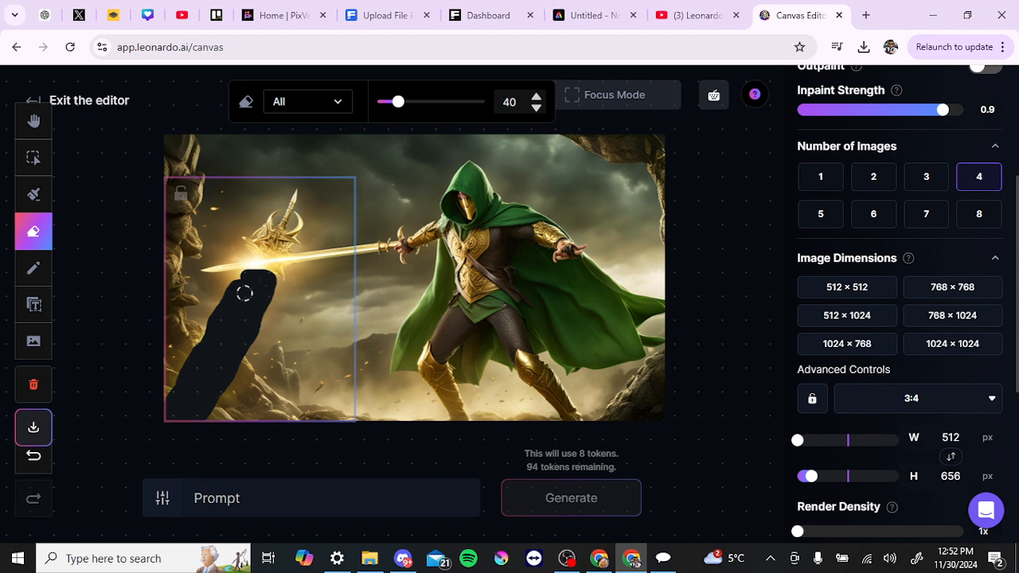
click(33, 468)
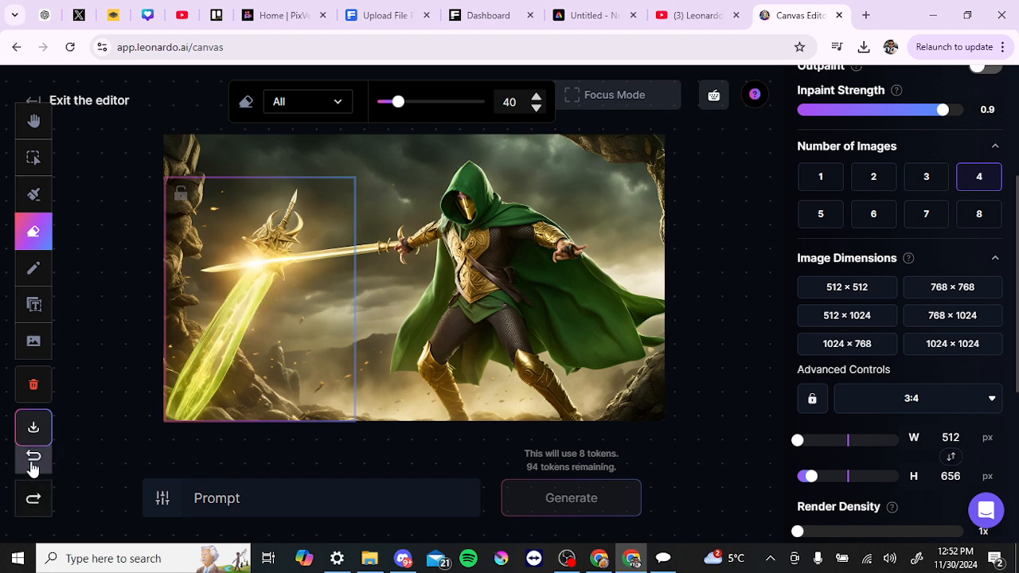
Step: Switch to Draw Mask, set the brush size to 104, and paint a mask over the glowing blade
click(34, 199)
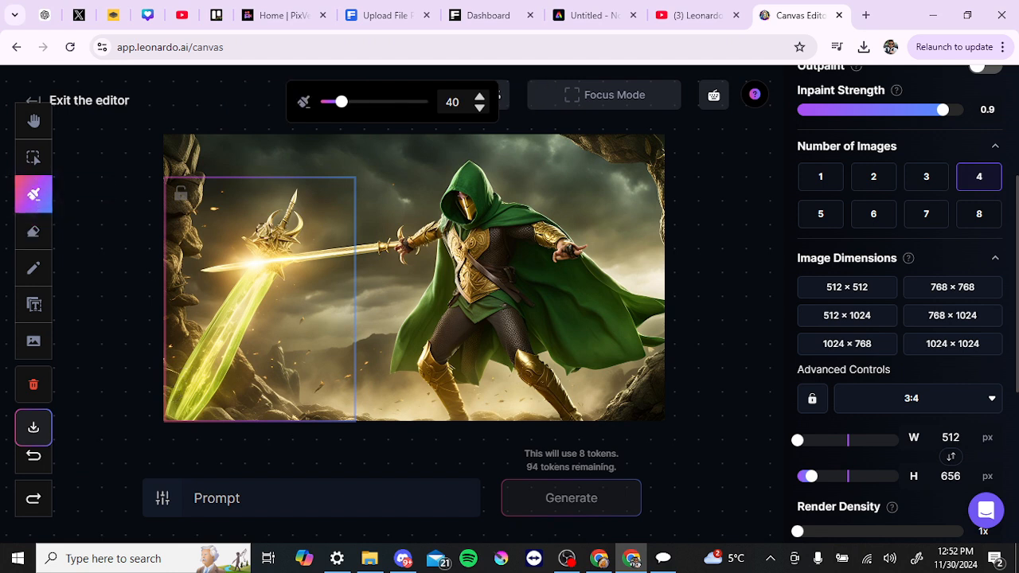
drag(342, 110, 375, 104)
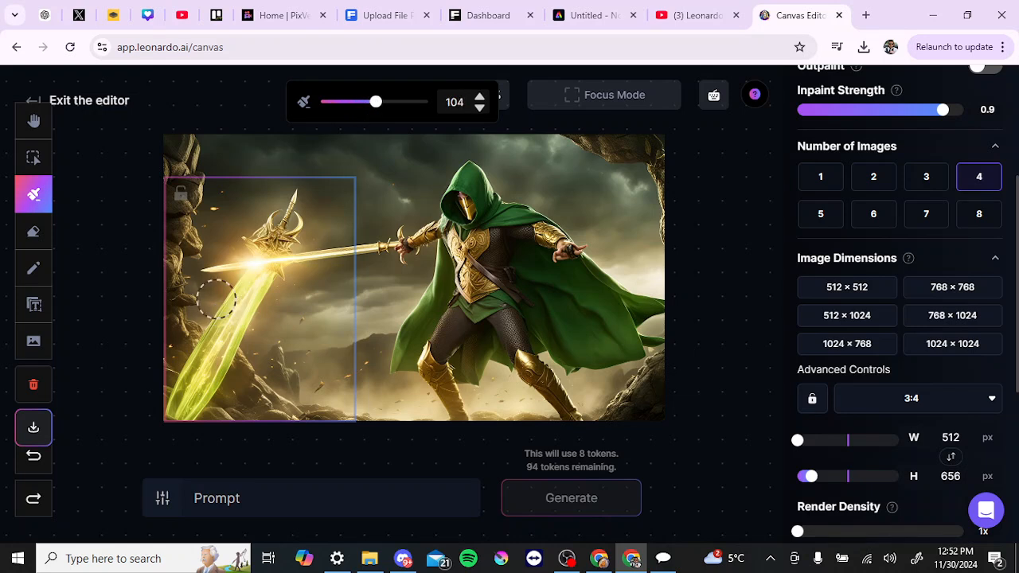
mouse_move(248, 294)
mouse_down()
mouse_move(177, 410)
mouse_move(221, 328)
mouse_move(189, 389)
mouse_move(250, 293)
mouse_move(271, 289)
mouse_move(234, 311)
mouse_move(239, 320)
mouse_move(256, 292)
mouse_move(253, 258)
mouse_move(269, 225)
mouse_move(256, 235)
mouse_move(286, 232)
mouse_move(293, 205)
mouse_move(266, 233)
mouse_move(276, 229)
mouse_up()
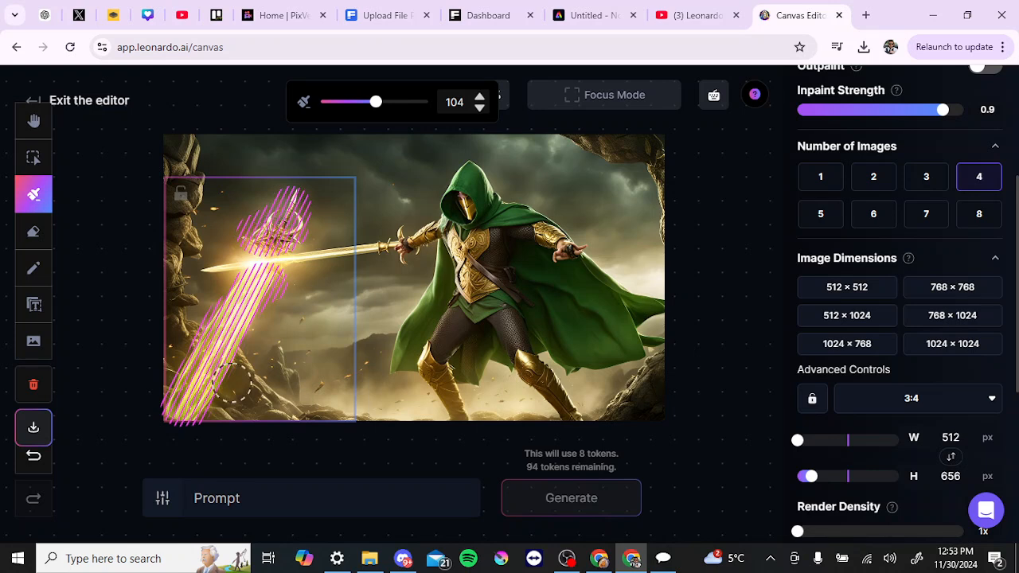
Step: Enter the prompt "rocks, sky" and generate the inpainting
click(286, 504)
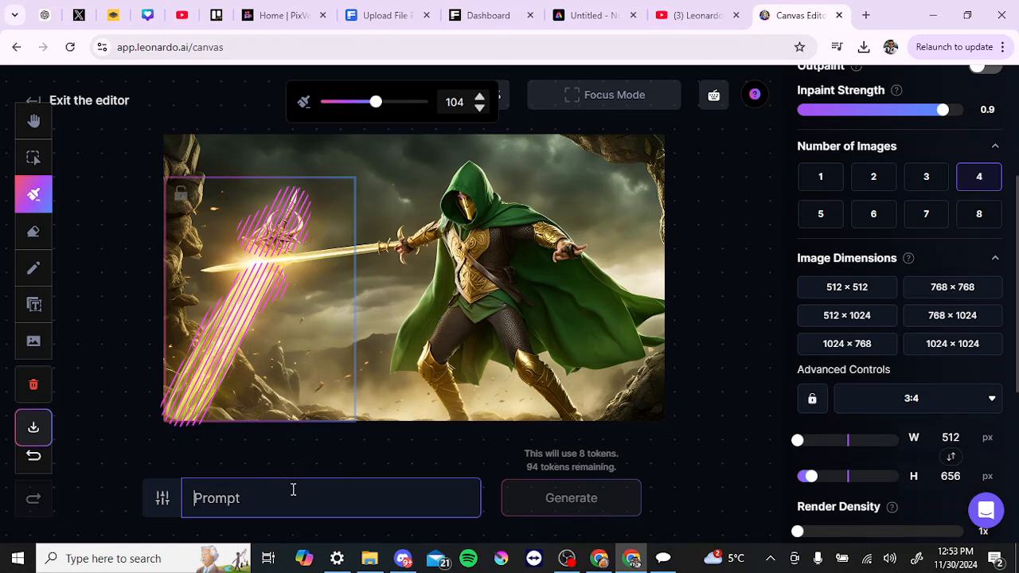
text(rocks, sky)
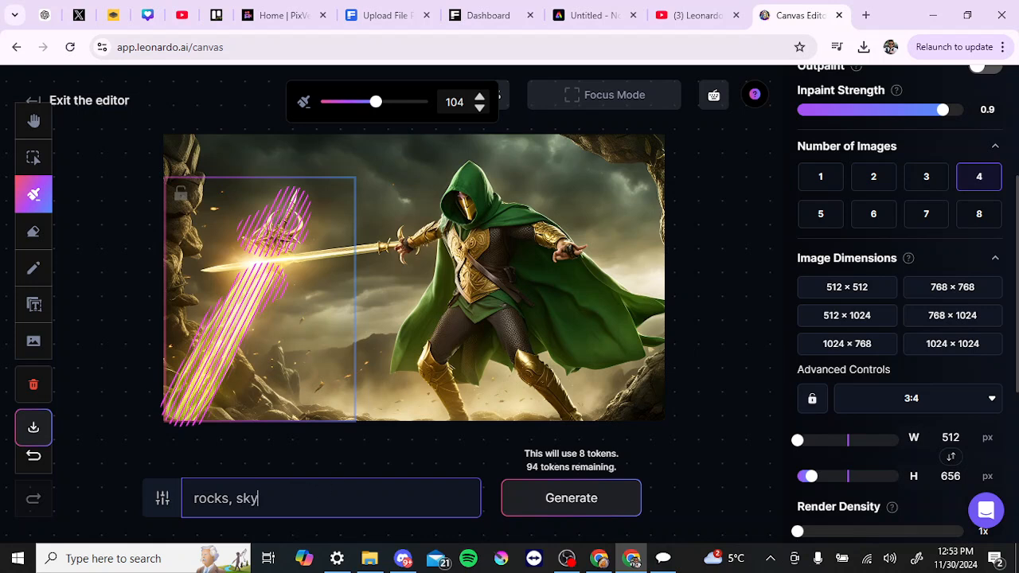
click(571, 500)
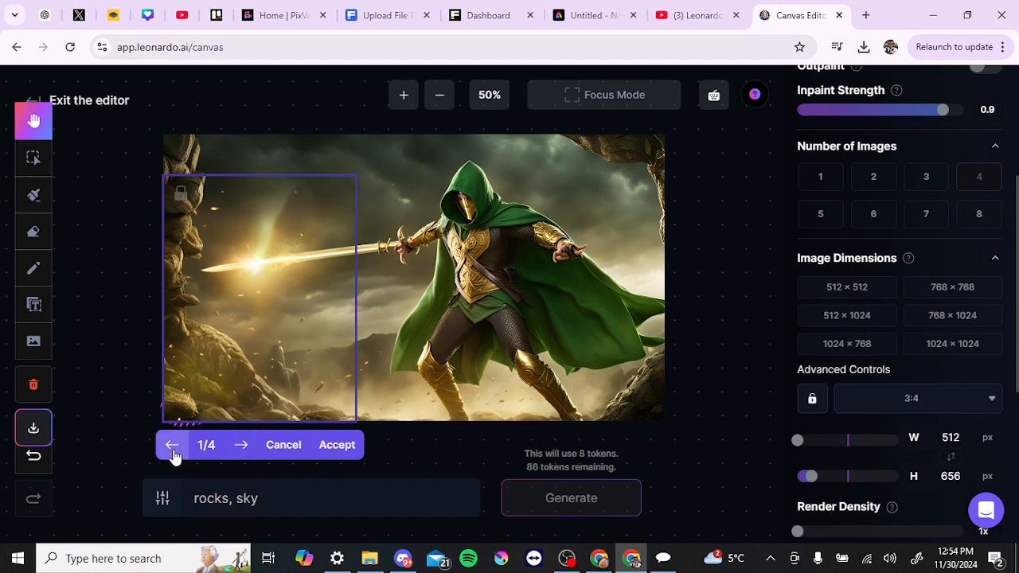
Step: Browse through the four generated variations and accept the second one
click(240, 446)
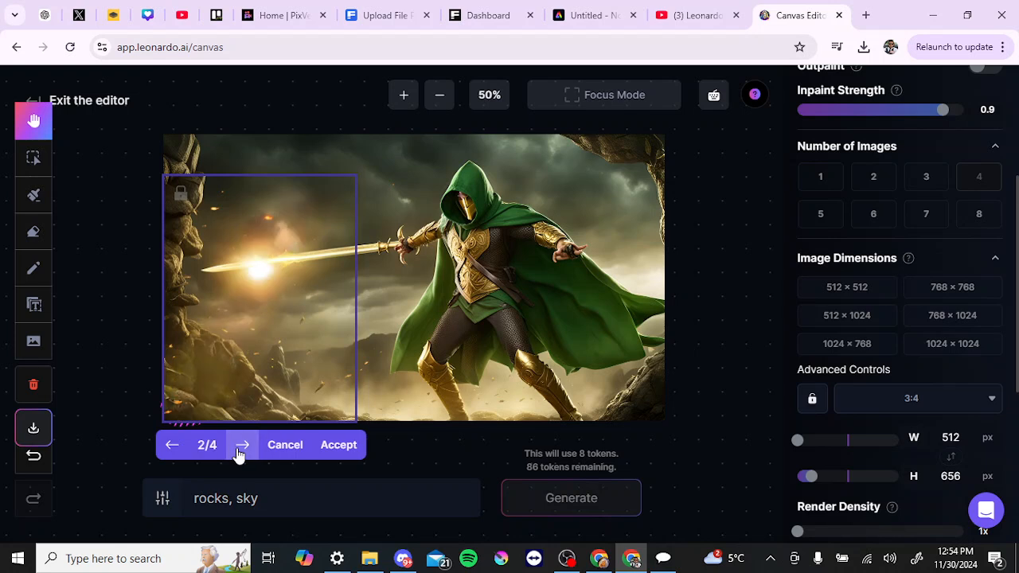
click(240, 448)
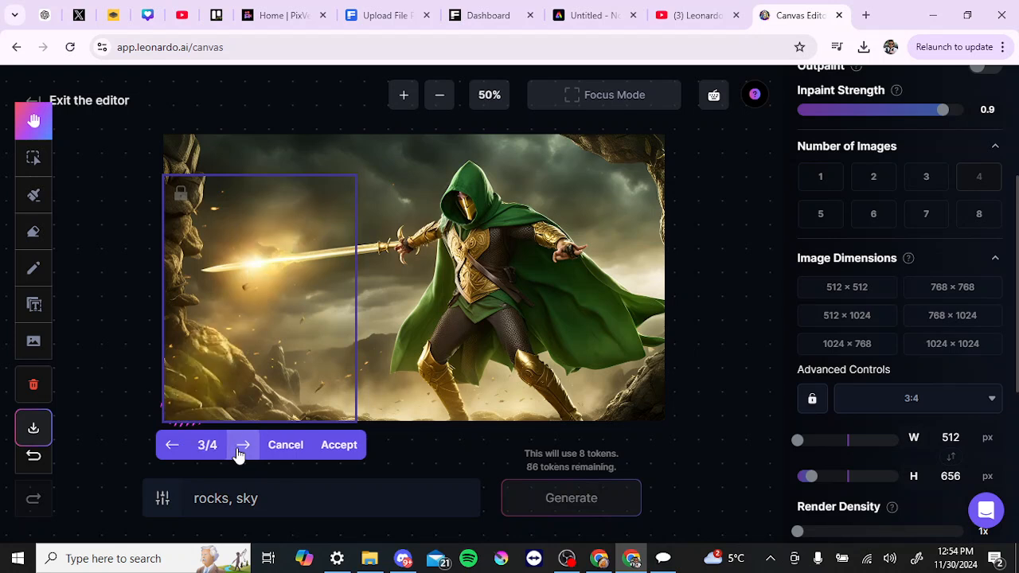
click(241, 448)
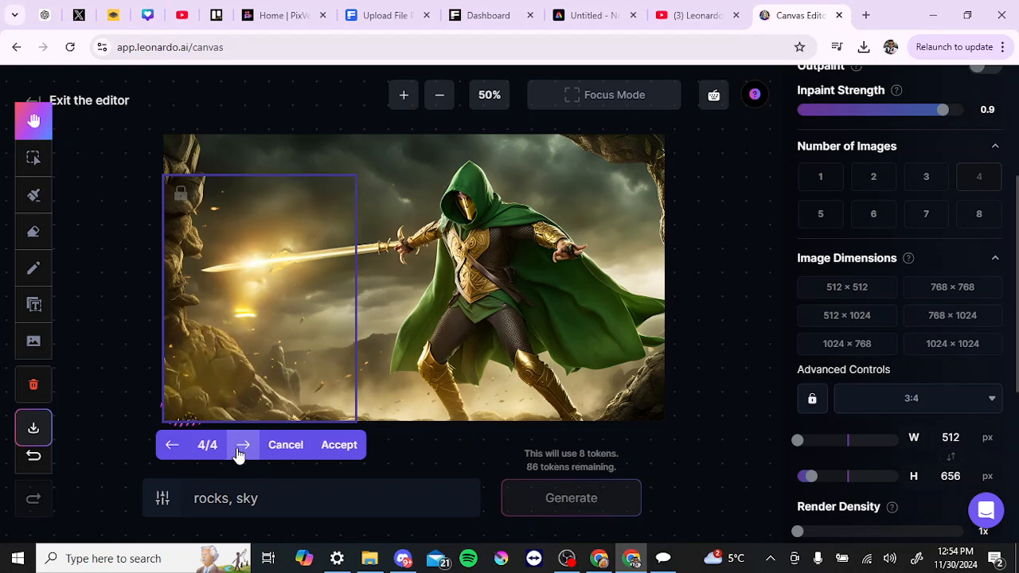
click(240, 448)
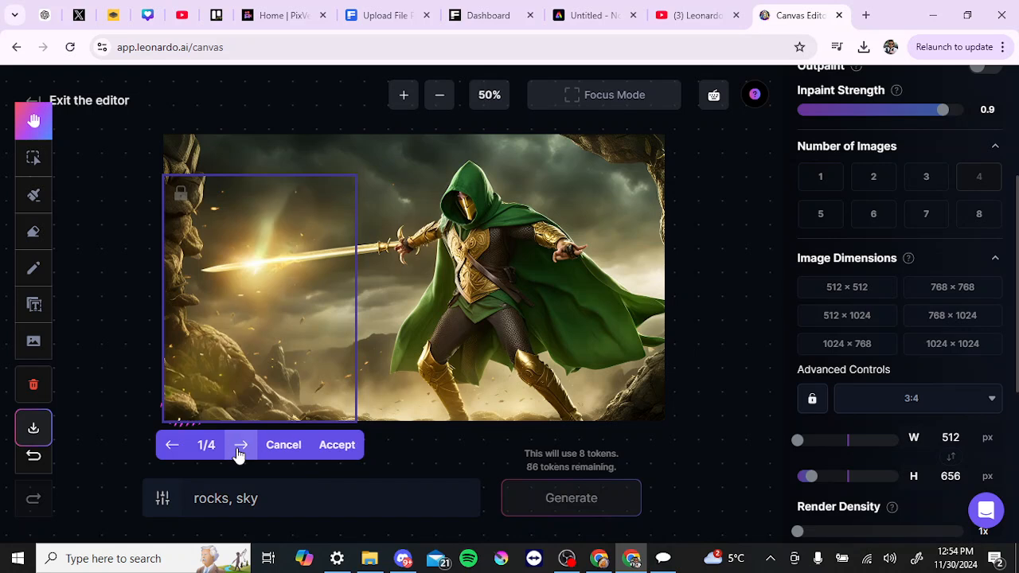
click(240, 449)
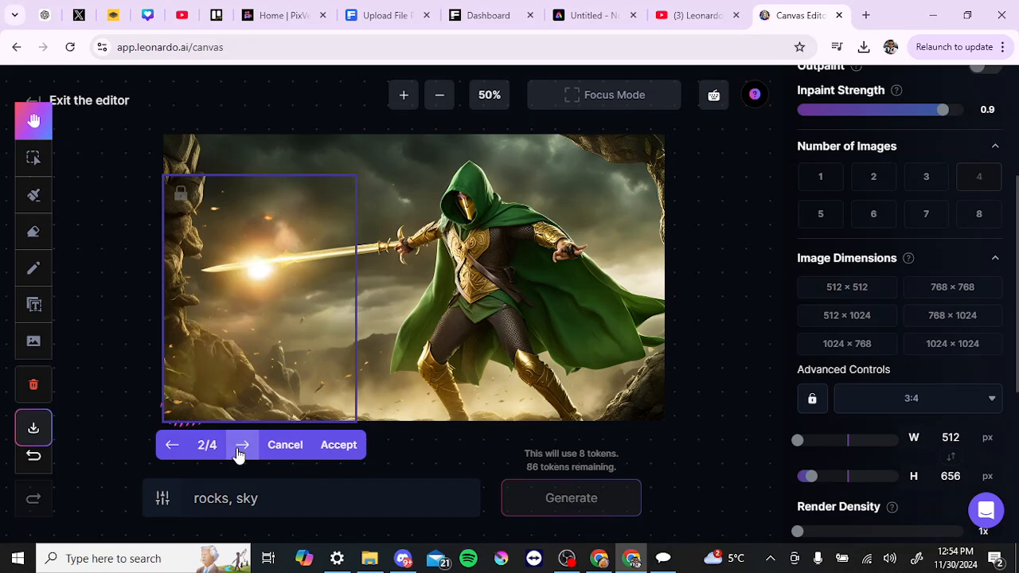
click(240, 448)
click(241, 448)
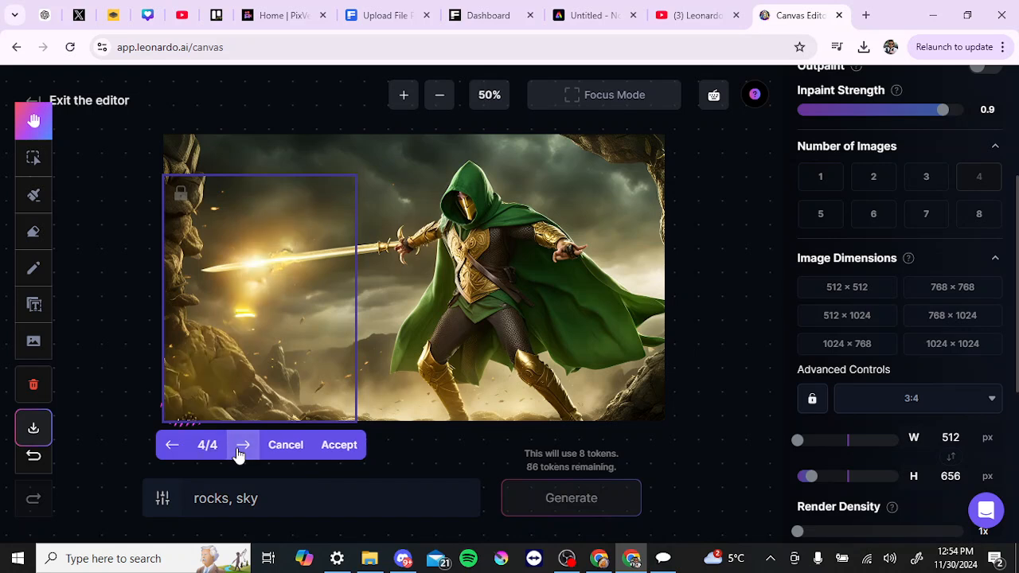
click(241, 448)
click(241, 448)
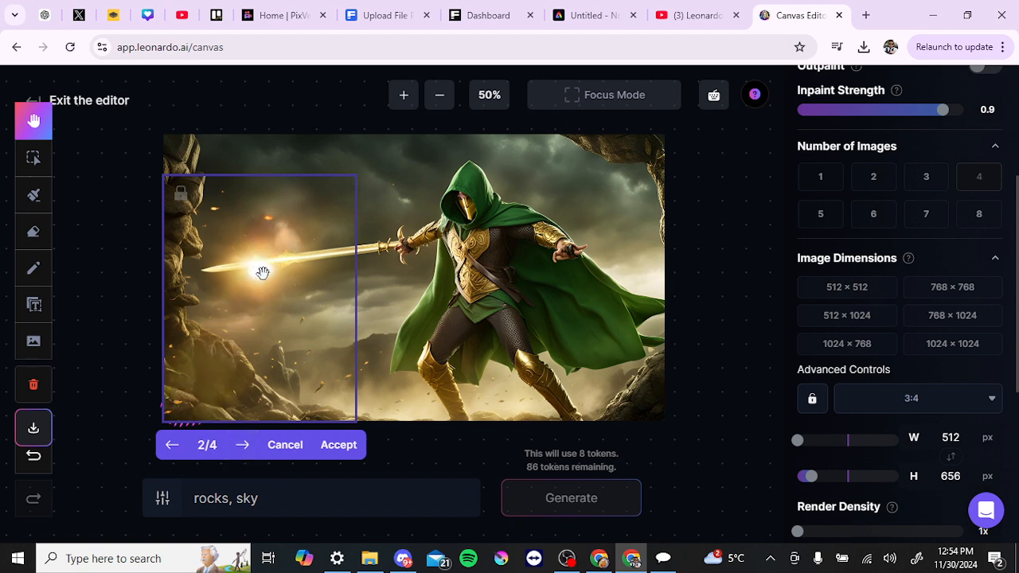
click(339, 447)
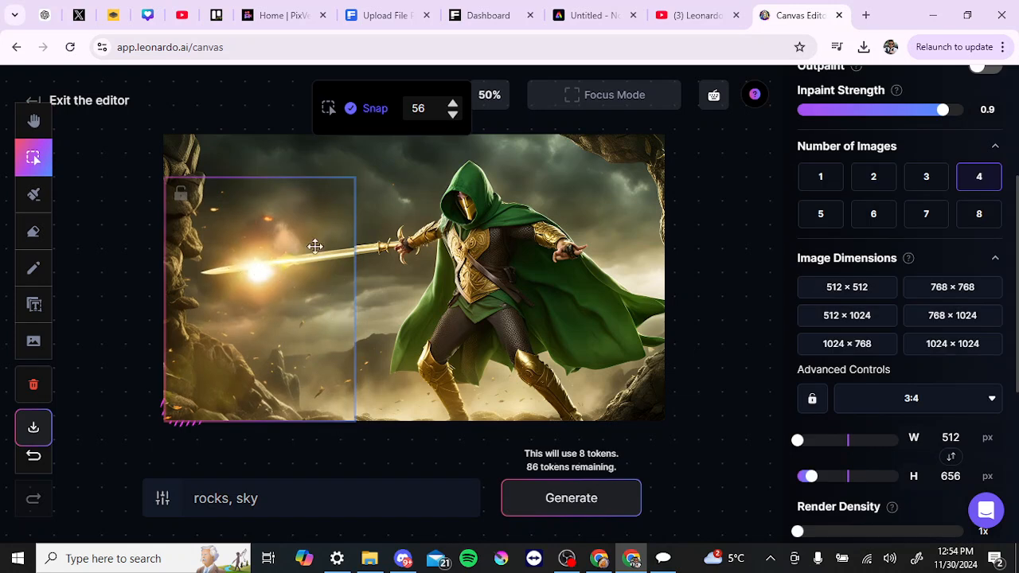
Step: Move the generation frame right so it covers the sword blade up to the warrior's hand
mouse_move(283, 280)
mouse_down()
mouse_move(301, 272)
mouse_move(293, 273)
mouse_up()
click(345, 220)
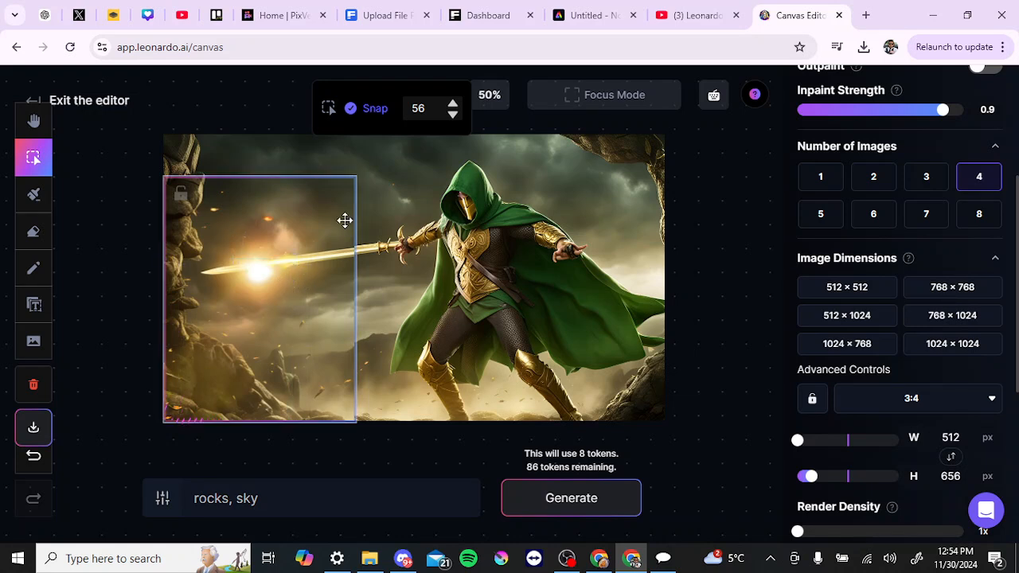
drag(327, 218, 413, 219)
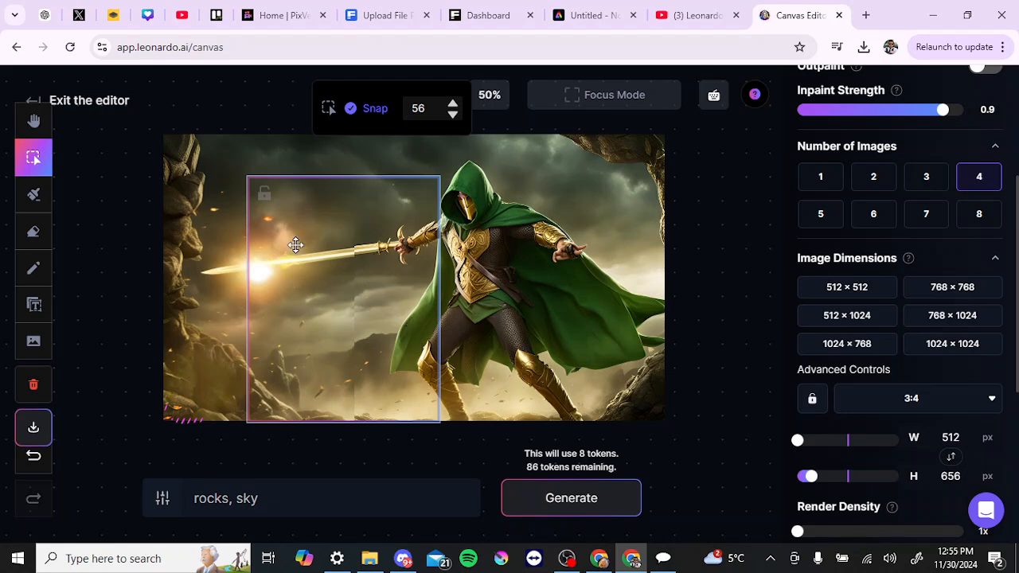
Step: Paint a mask over the blade near the hand and the strip of ground below it
click(32, 194)
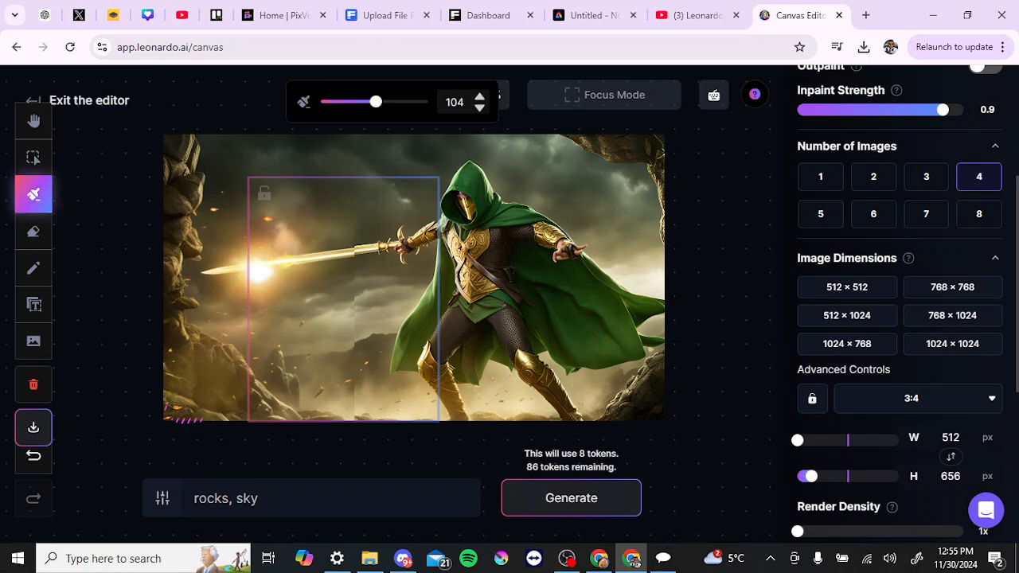
mouse_move(359, 249)
mouse_down()
mouse_move(418, 231)
mouse_move(403, 247)
mouse_move(356, 249)
mouse_up()
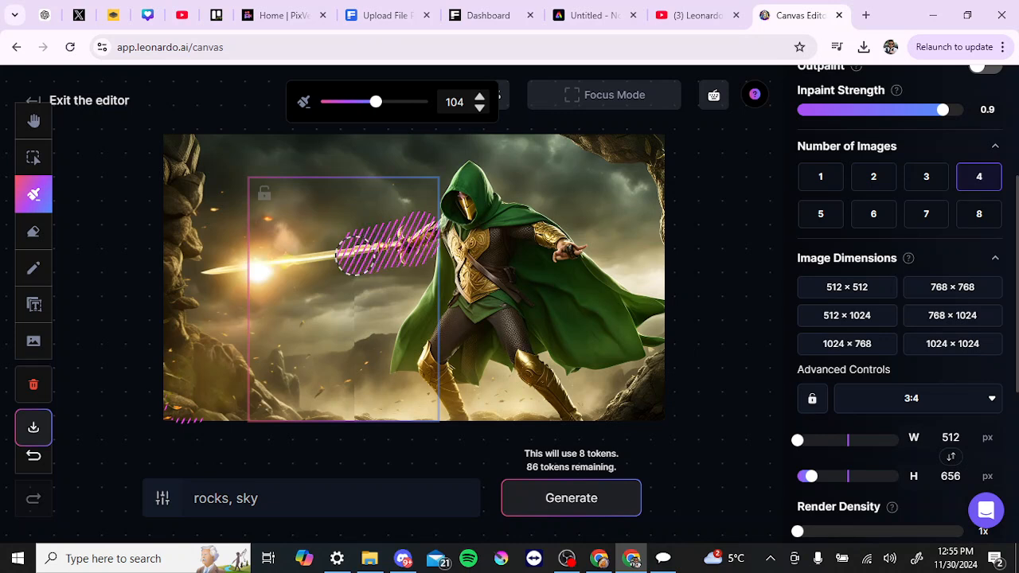
drag(356, 407, 353, 276)
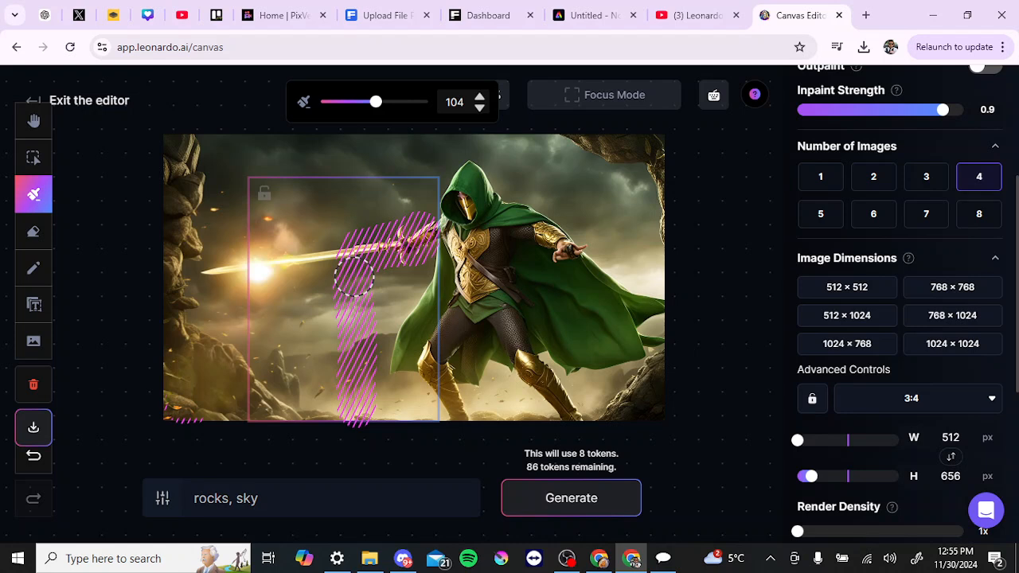
Step: Replace the prompt with "hero holding sword" and generate the inpainting
click(336, 507)
key(ctrl+shift+Left)
key(ctrl+shift+Left)
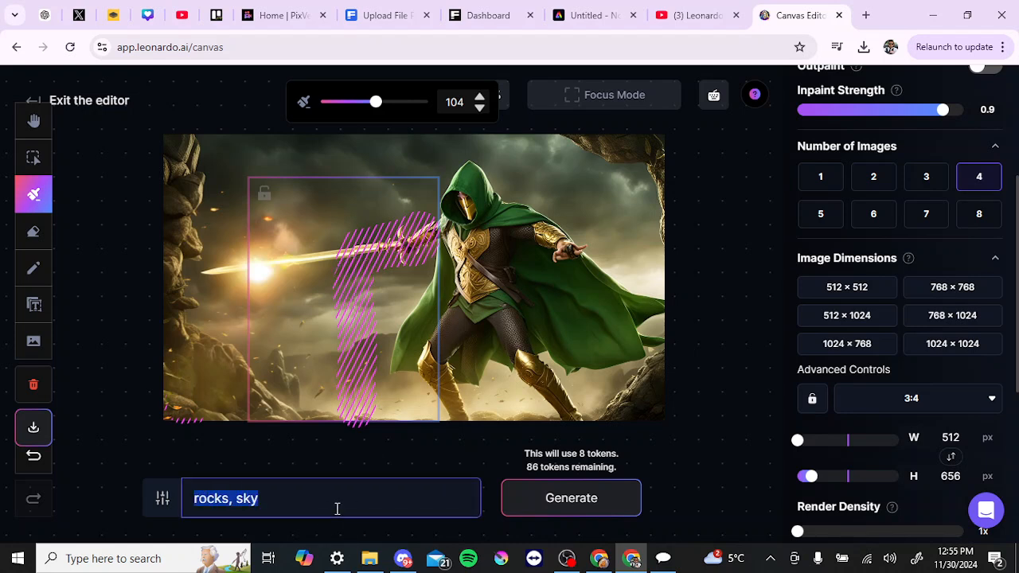
key(BackSpace)
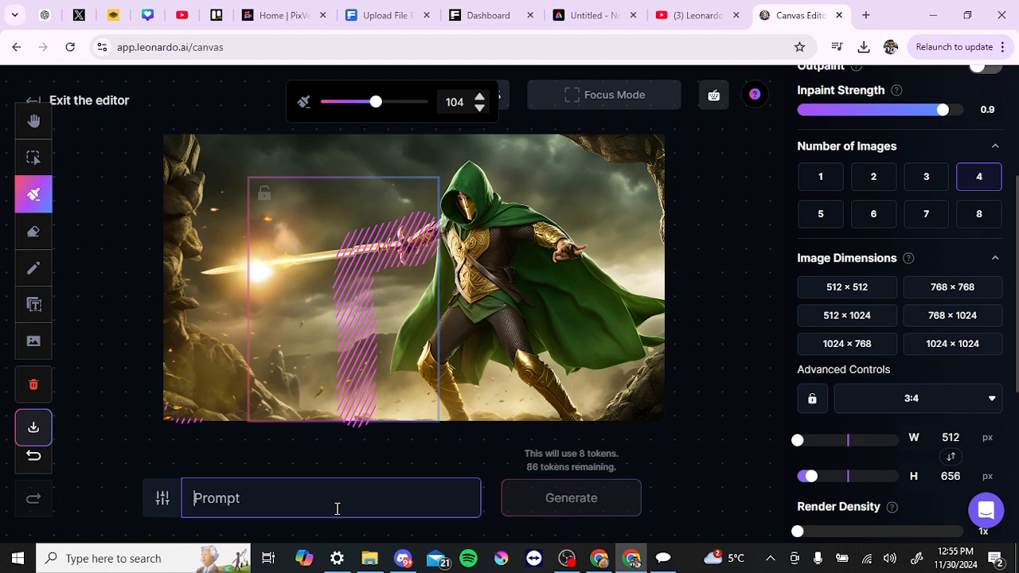
text(hero holding sword)
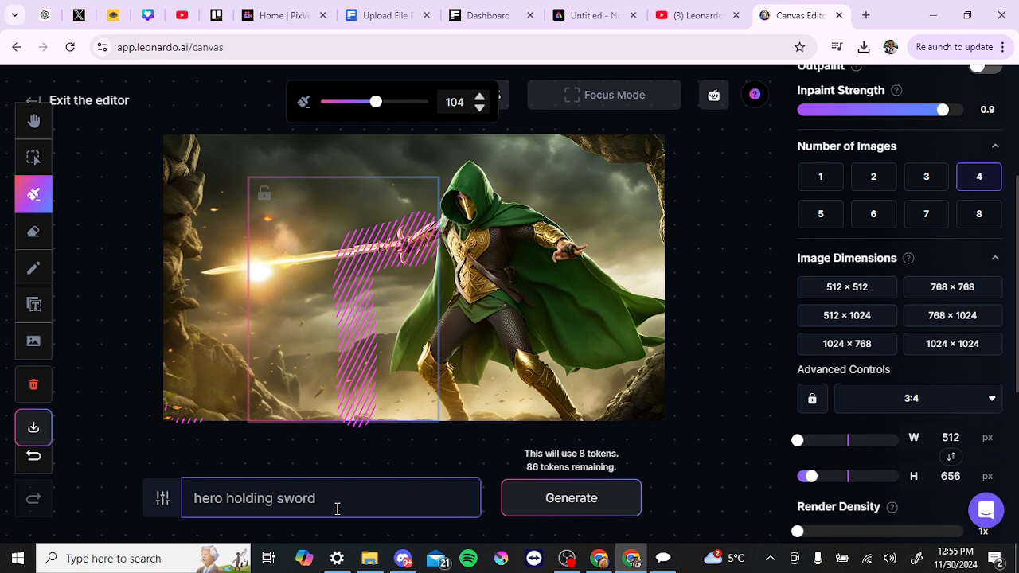
click(562, 501)
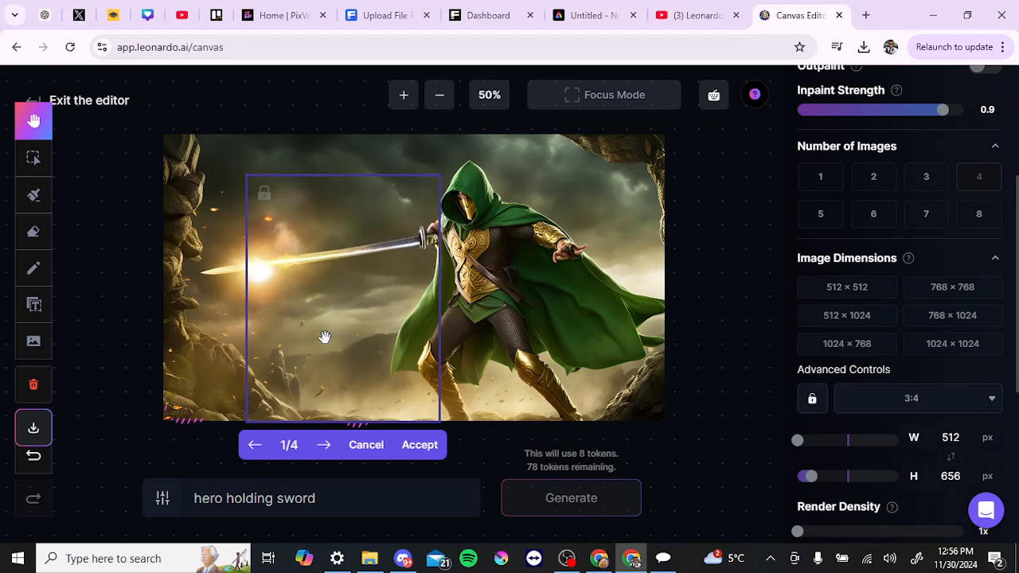
Step: Browse through the four new variations and accept the fourth one
click(326, 445)
click(326, 445)
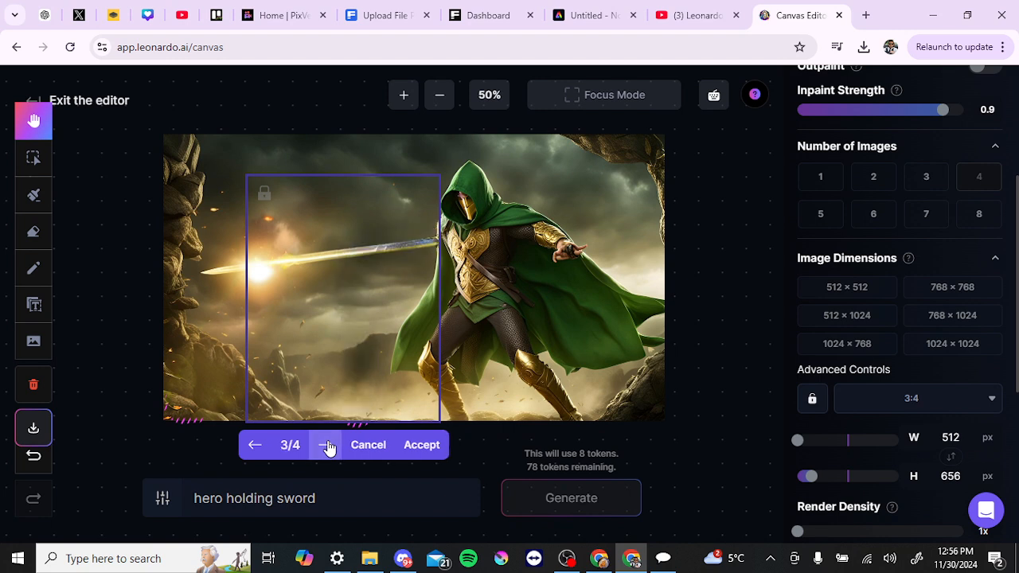
click(325, 445)
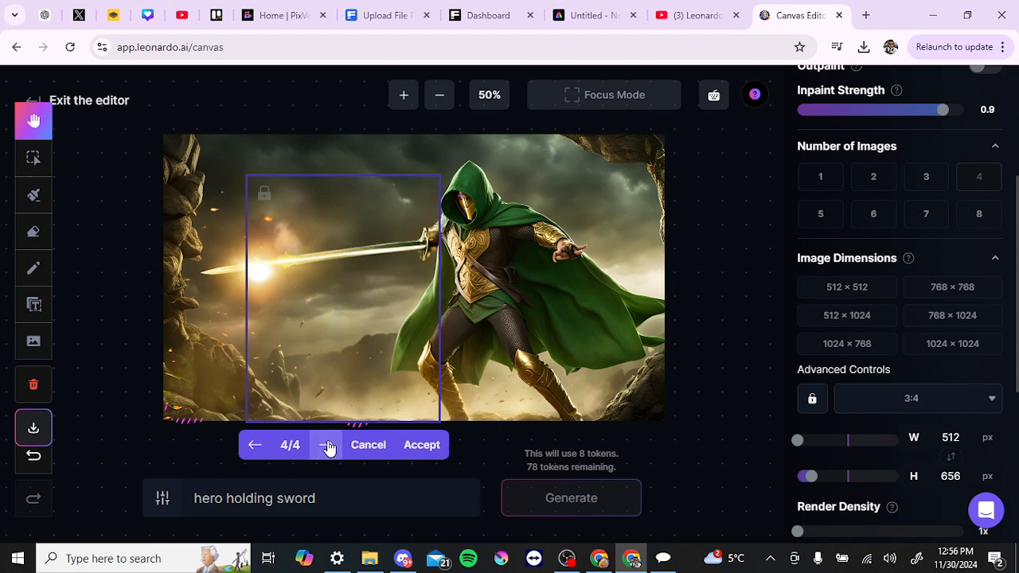
click(325, 445)
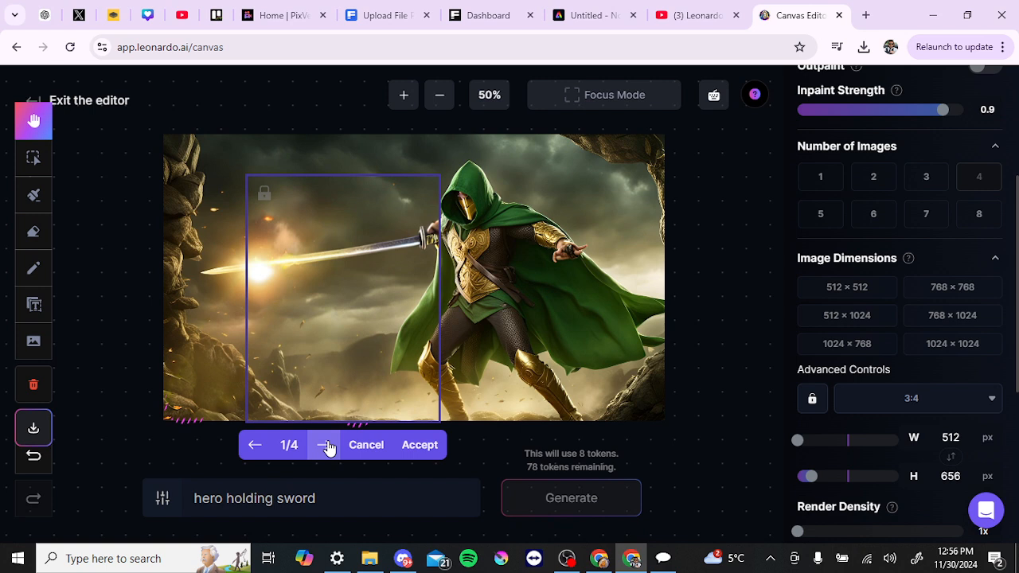
click(326, 445)
click(326, 445)
click(325, 445)
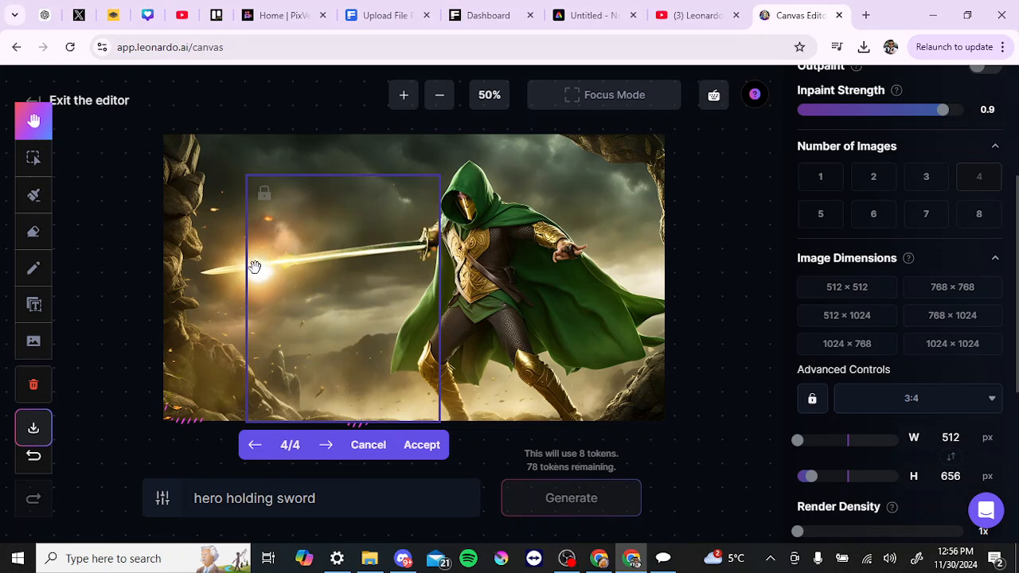
click(422, 446)
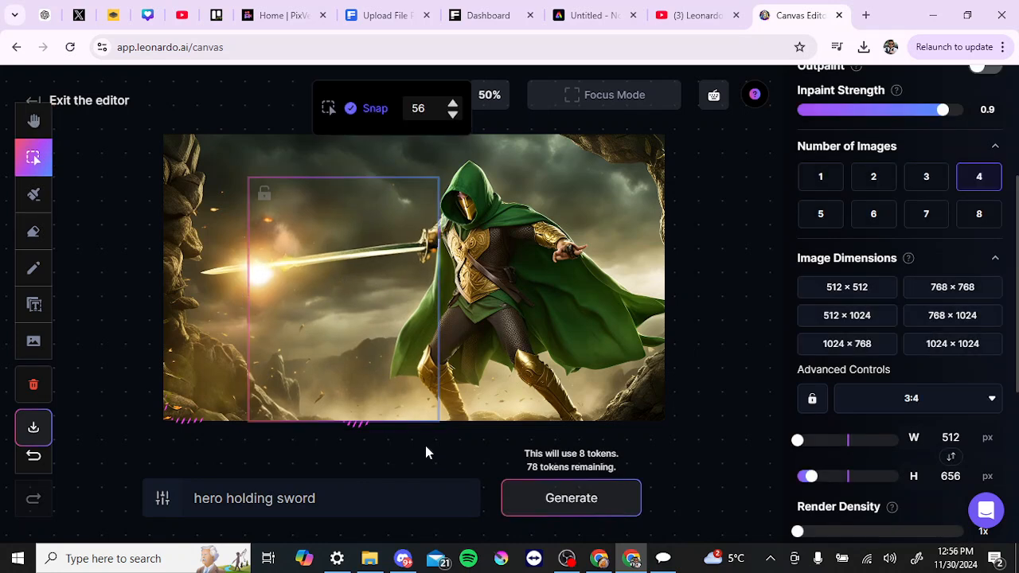
Step: Move the generation frame over the warrior's cloak, then back over the glowing sword tip
drag(310, 320, 566, 313)
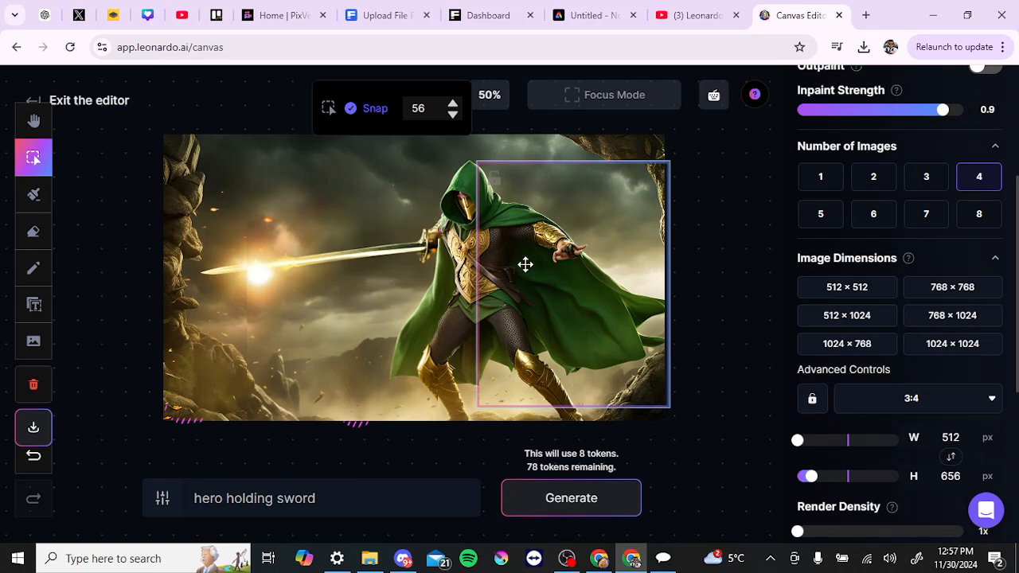
drag(516, 263, 250, 262)
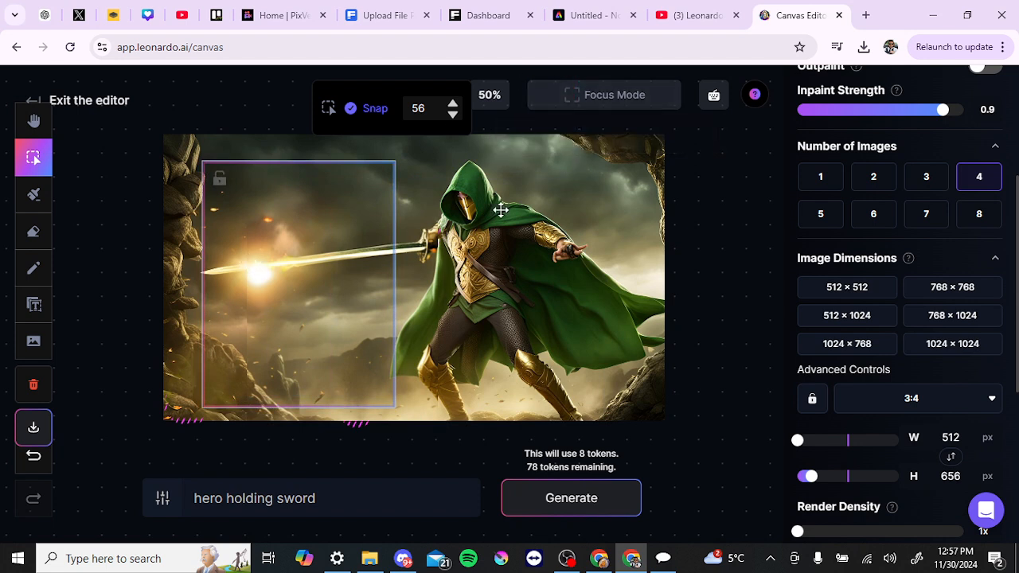
Step: Set the image dimensions to 1024 × 768 and position the enlarged frame over the warrior and sword
click(946, 317)
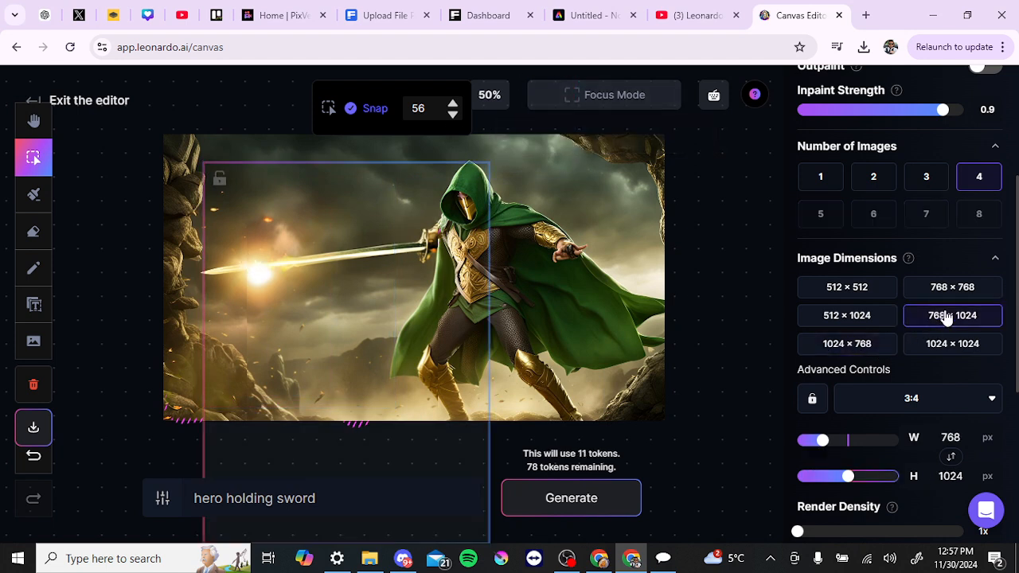
click(822, 317)
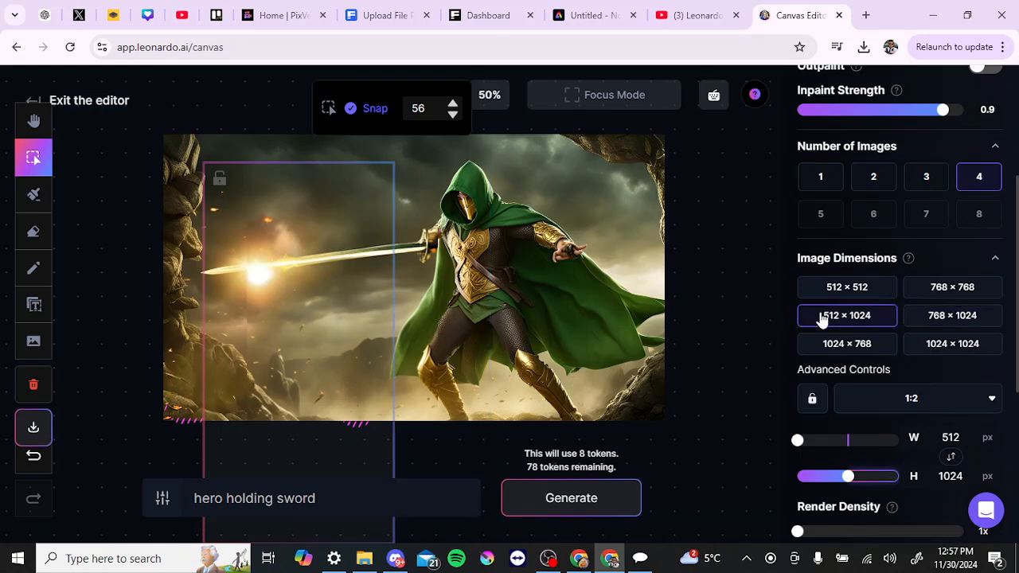
click(855, 345)
drag(473, 321, 474, 306)
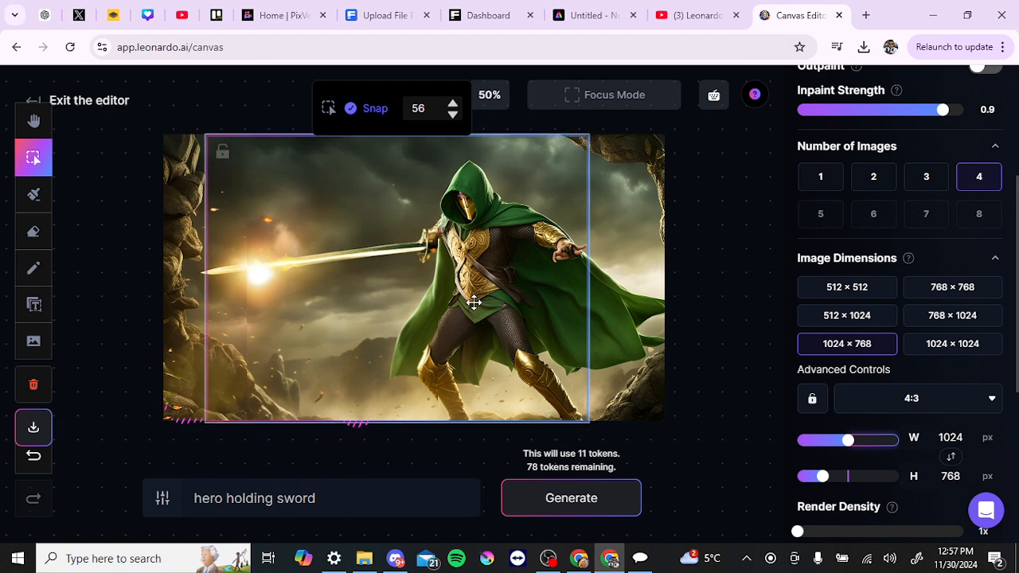
drag(474, 303, 455, 310)
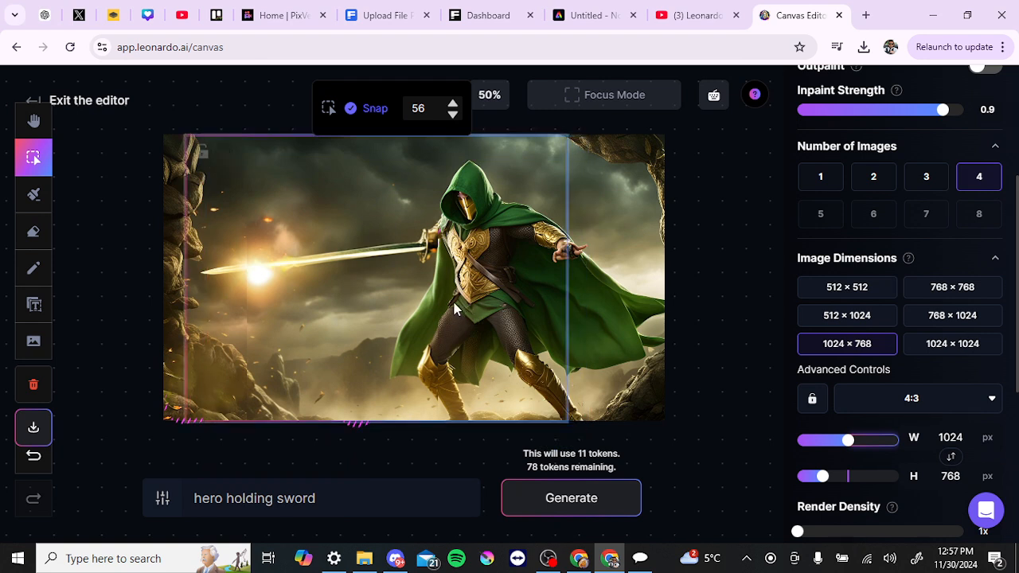